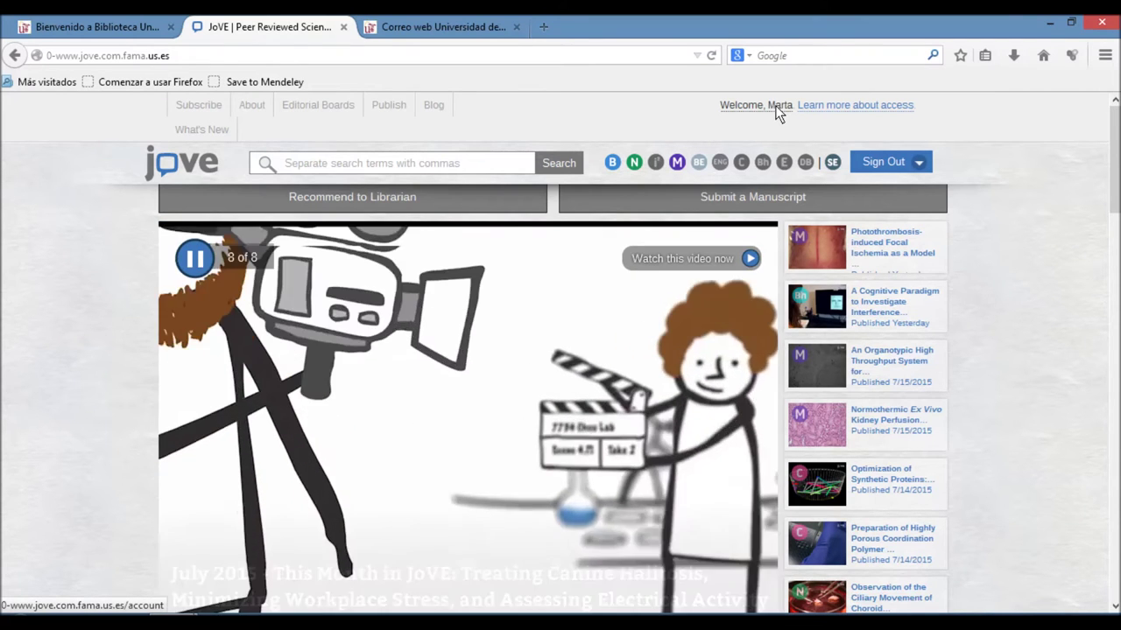
- Go to the account's 'my quizzes' list and scroll down to the Create a New Quiz form
{"action": "left_click", "coordinate": [775, 105]}
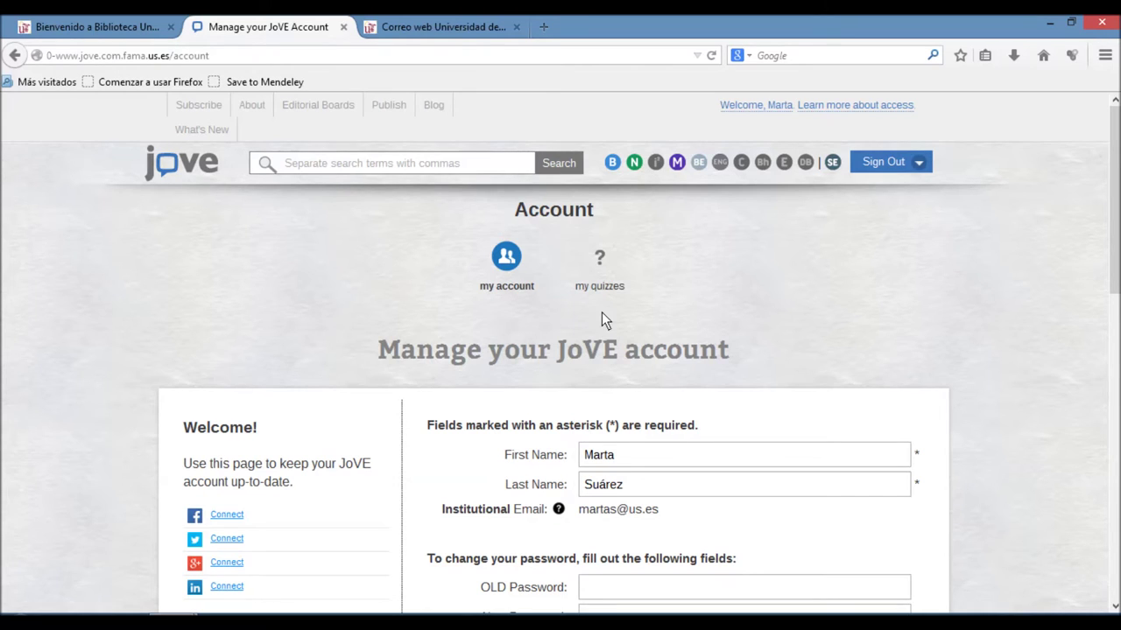
{"action": "left_click", "coordinate": [602, 261]}
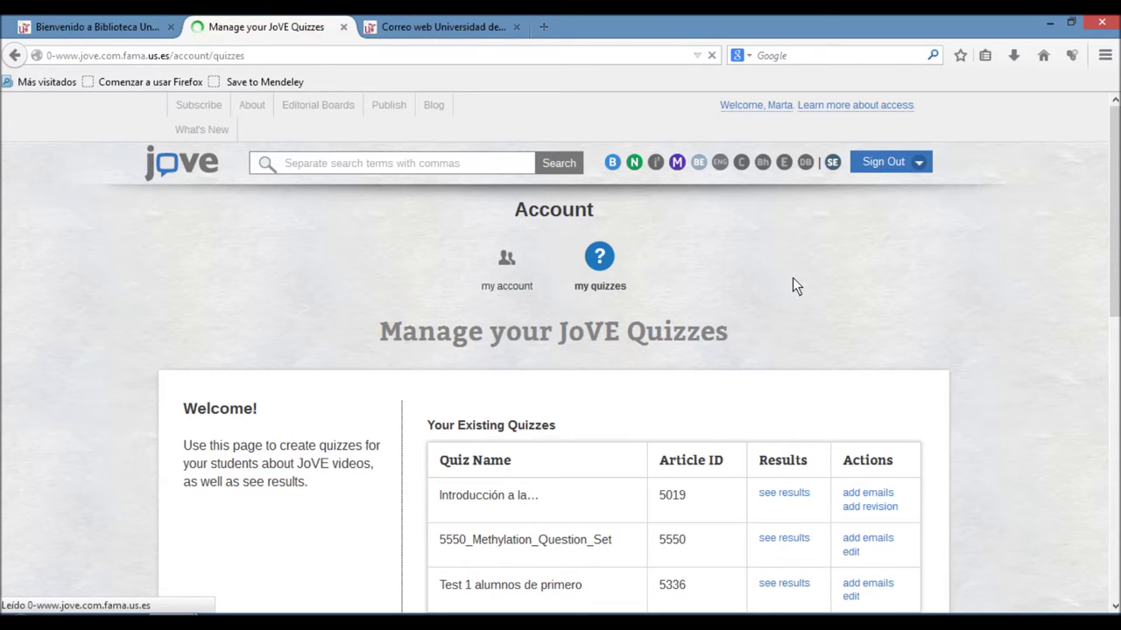
{"action": "scroll", "coordinate": [792, 286], "scroll_direction": "down", "scroll_amount": 2}
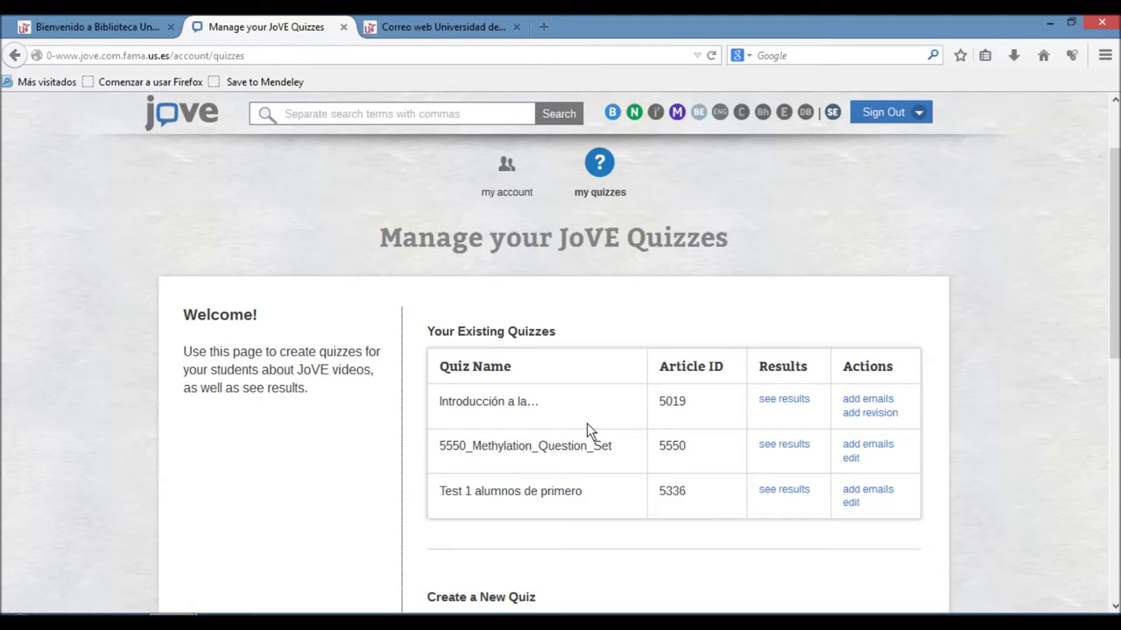
{"action": "scroll", "coordinate": [587, 423], "scroll_direction": "down", "scroll_amount": 4}
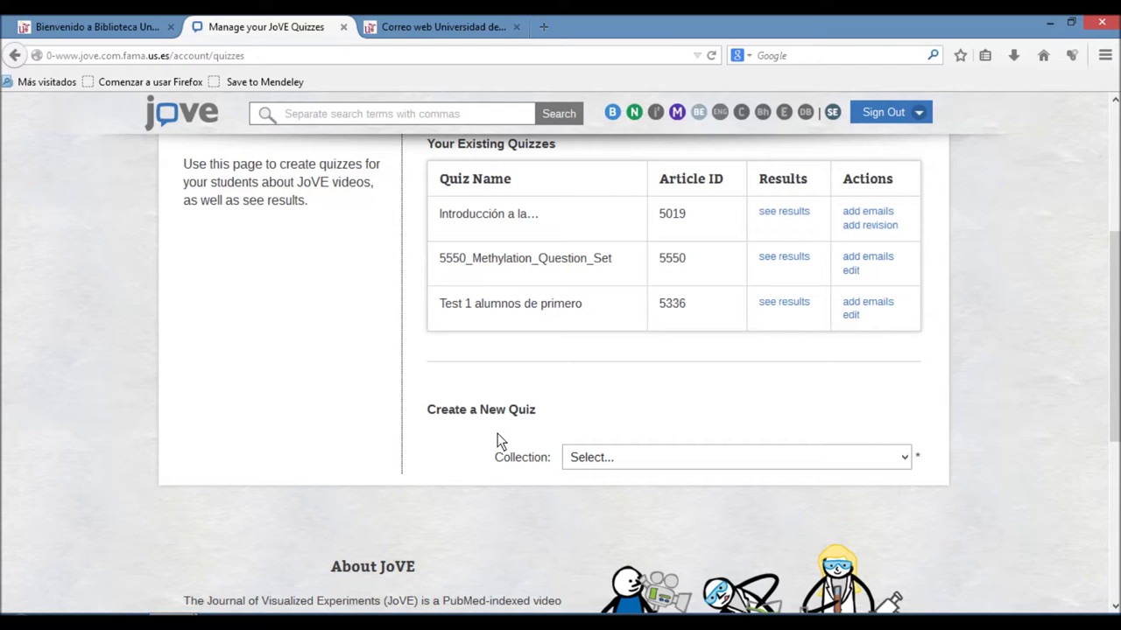
{"action": "left_click", "coordinate": [903, 462]}
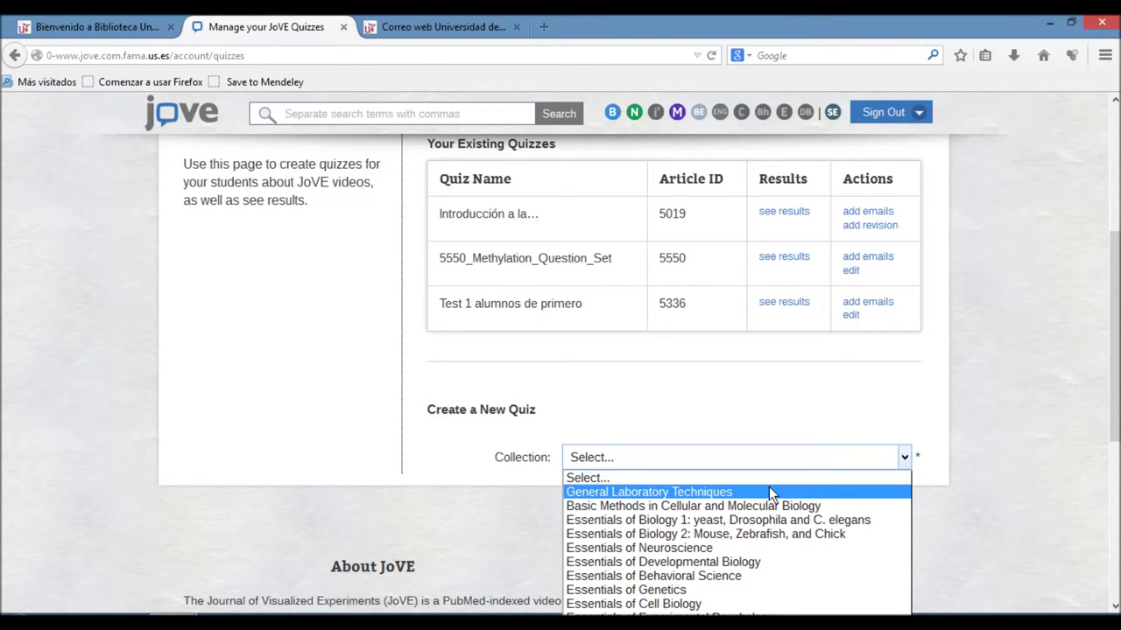
- Base the new quiz on the Transplantation Studies article from the Essentials of Developmental Biology collection
{"action": "left_click", "coordinate": [714, 563]}
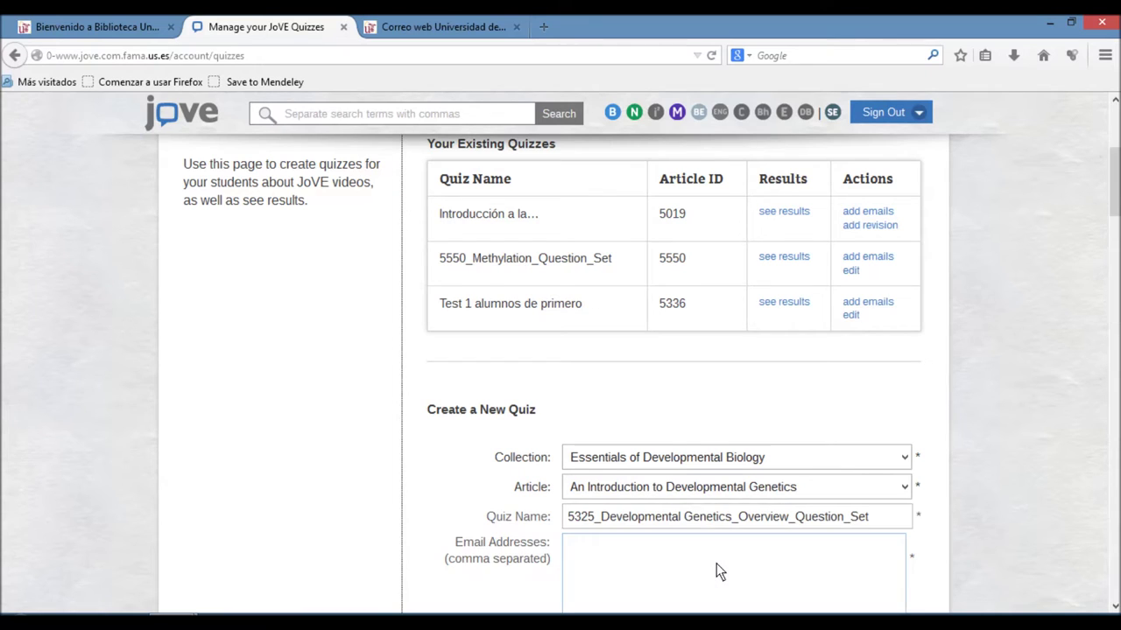
{"action": "scroll", "coordinate": [716, 565], "scroll_direction": "down", "scroll_amount": 2}
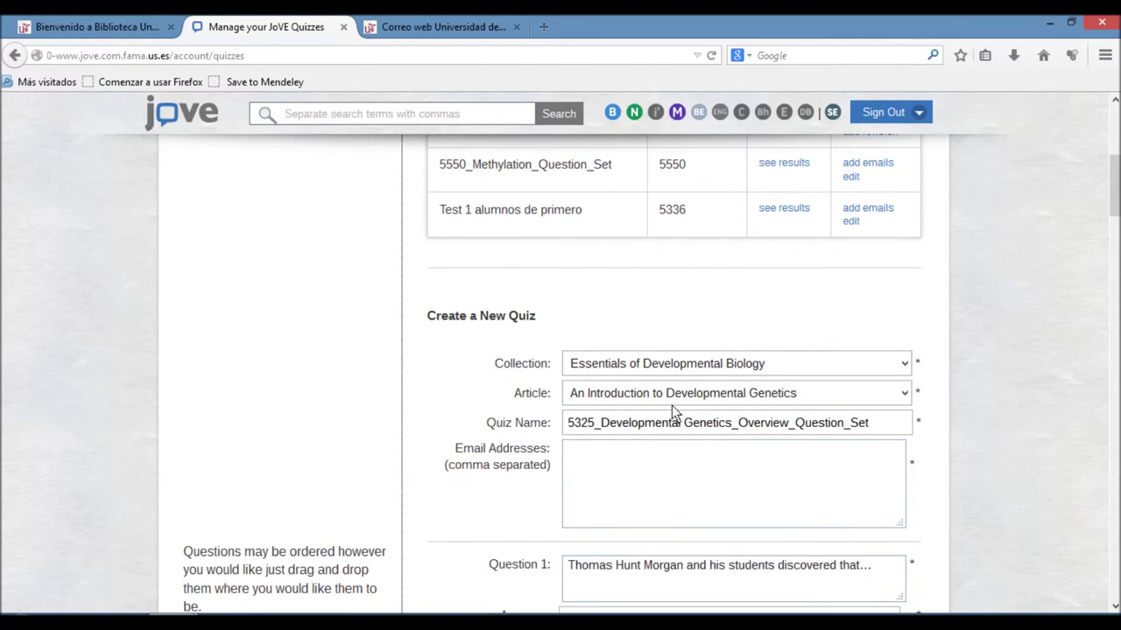
{"action": "left_click", "coordinate": [904, 397]}
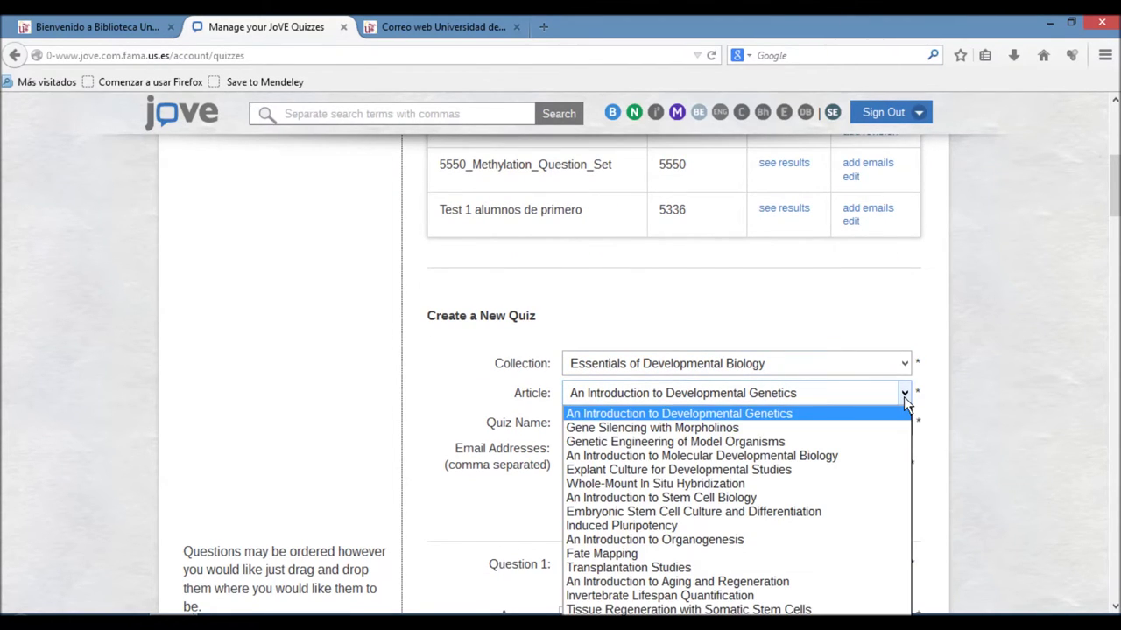
{"action": "left_click", "coordinate": [669, 570]}
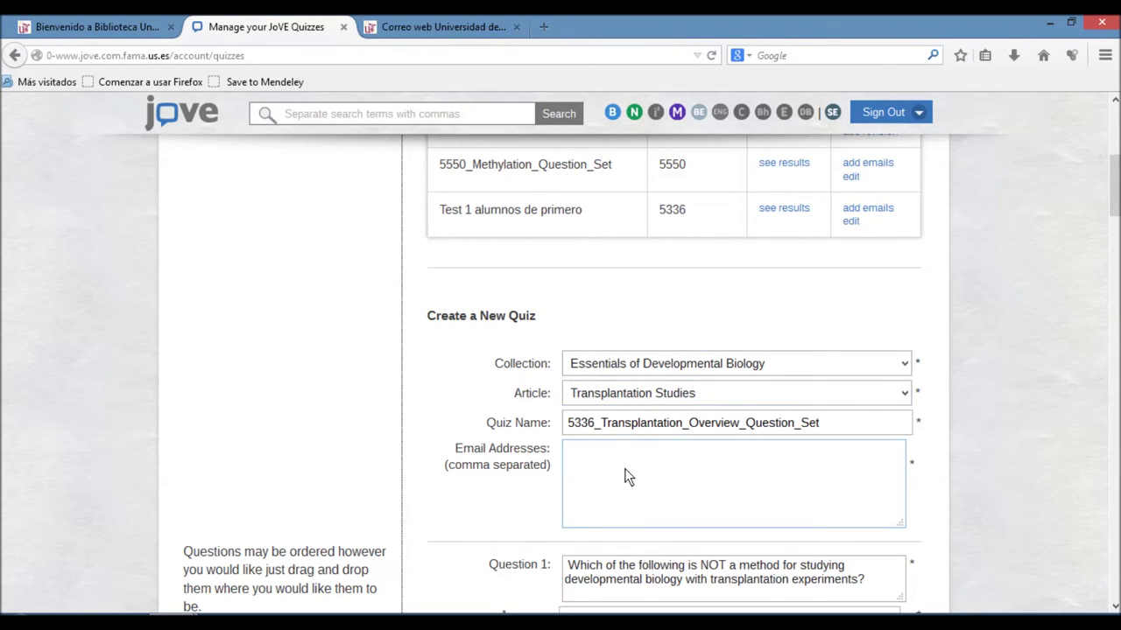
{"action": "scroll", "coordinate": [627, 477], "scroll_direction": "down", "scroll_amount": 2}
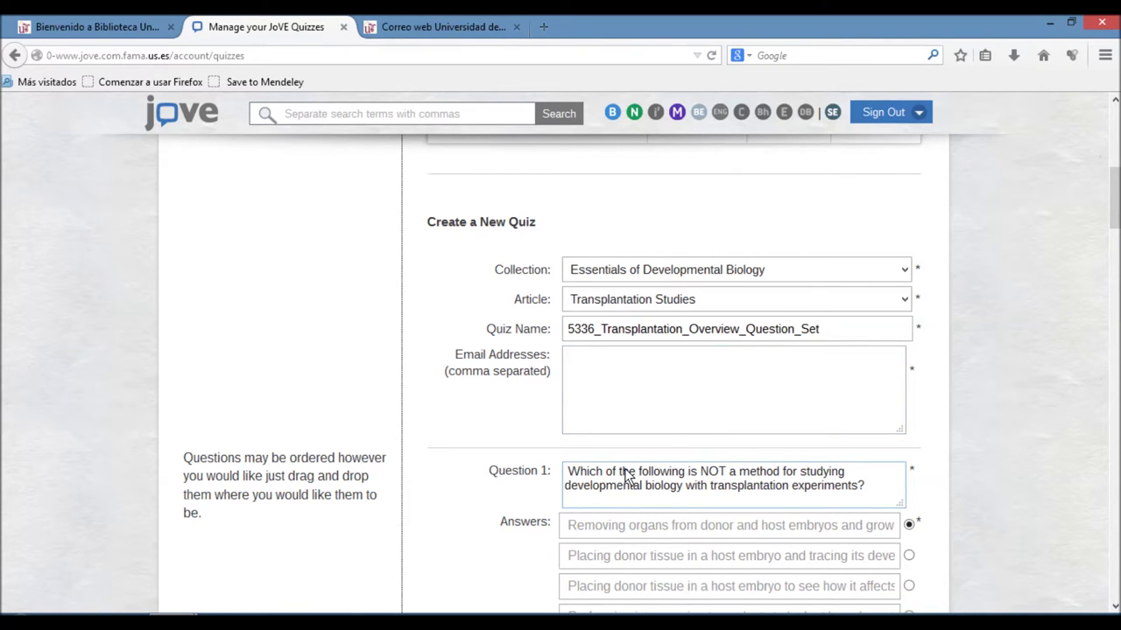
- Enter the invitee's e-mail address in the Email Addresses field
{"action": "scroll", "coordinate": [626, 473], "scroll_direction": "down", "scroll_amount": 5}
{"action": "scroll", "coordinate": [625, 473], "scroll_direction": "up", "scroll_amount": 3}
{"action": "left_click", "coordinate": [600, 290]}
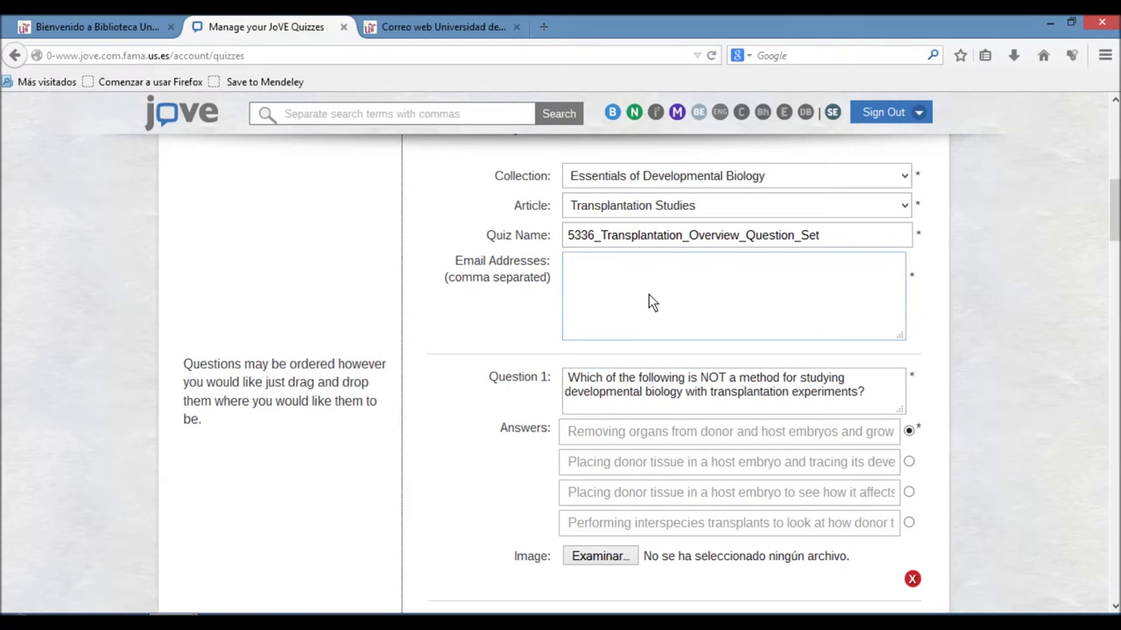
- Trim the opening words of the Question 1 text and of its second answer
{"action": "left_click", "coordinate": [570, 385]}
{"action": "key", "text": "Delete"}
{"action": "key", "text": "Delete"}
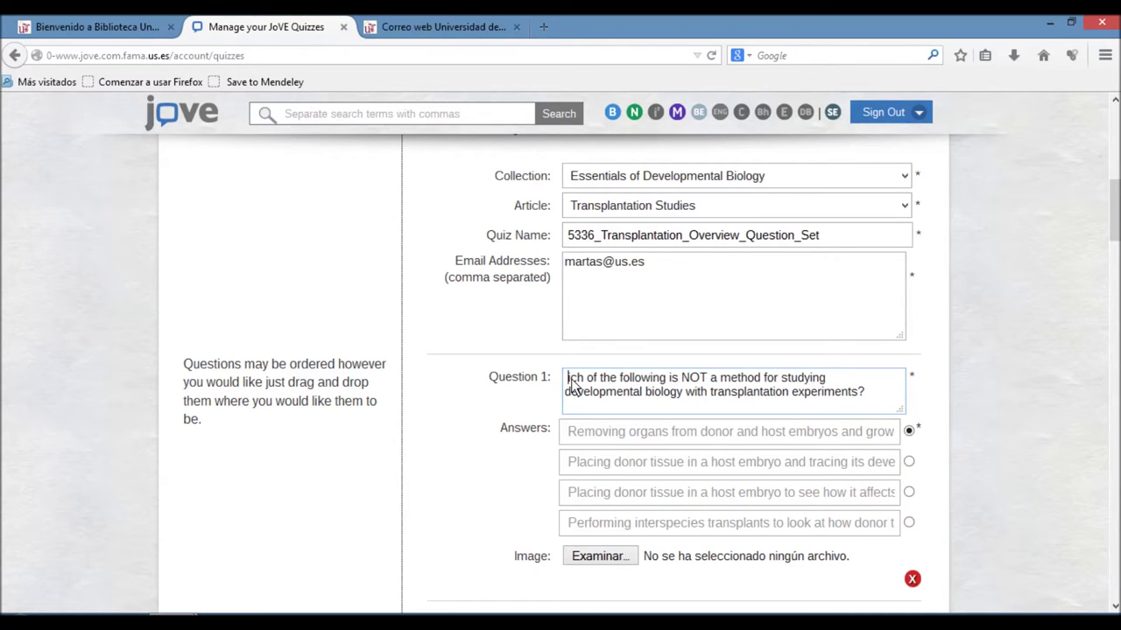
{"action": "key", "text": "Delete"}
{"action": "key", "text": "Delete"}
{"action": "key", "text": "Delete"}
{"action": "key", "text": "Delete"}
{"action": "key", "text": "Delete"}
{"action": "key", "text": "Delete"}
{"action": "key", "text": "Delete"}
{"action": "key", "text": "Delete"}
{"action": "key", "text": "Delete"}
{"action": "key", "text": "Delete"}
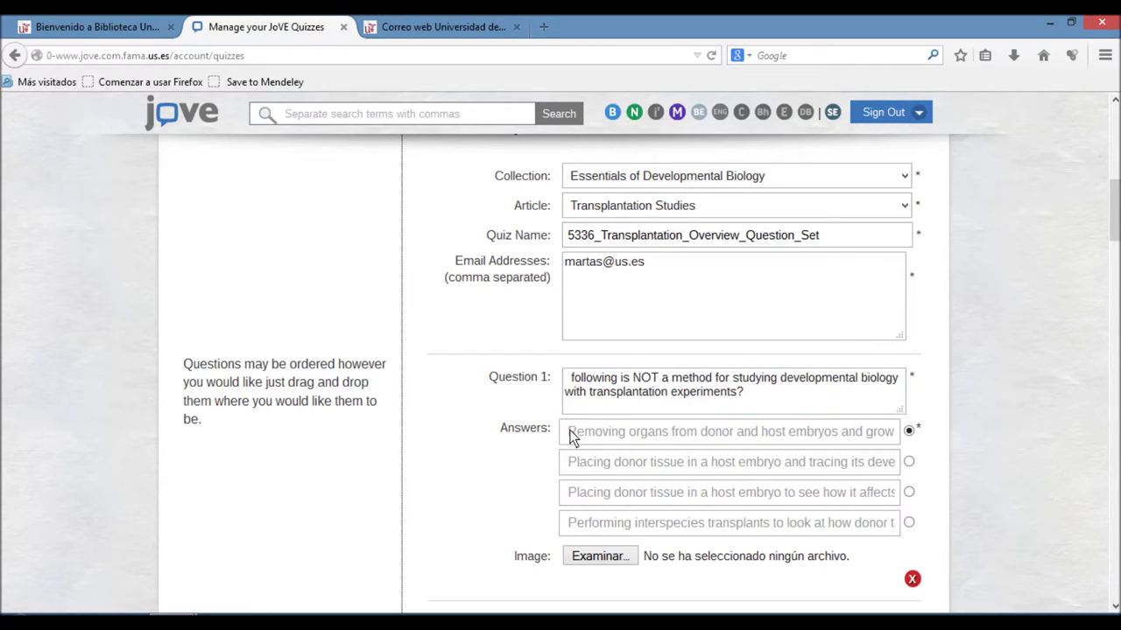
{"action": "left_click", "coordinate": [604, 464]}
{"action": "key", "text": "Delete"}
{"action": "key", "text": "Delete"}
{"action": "key", "text": "Delete"}
{"action": "key", "text": "Delete"}
{"action": "key", "text": "Delete"}
{"action": "key", "text": "Delete"}
{"action": "key", "text": "Delete"}
{"action": "key", "text": "Delete"}
{"action": "key", "text": "Delete"}
{"action": "key", "text": "Delete"}
{"action": "key", "text": "Delete"}
{"action": "key", "text": "Delete"}
{"action": "key", "text": "Delete"}
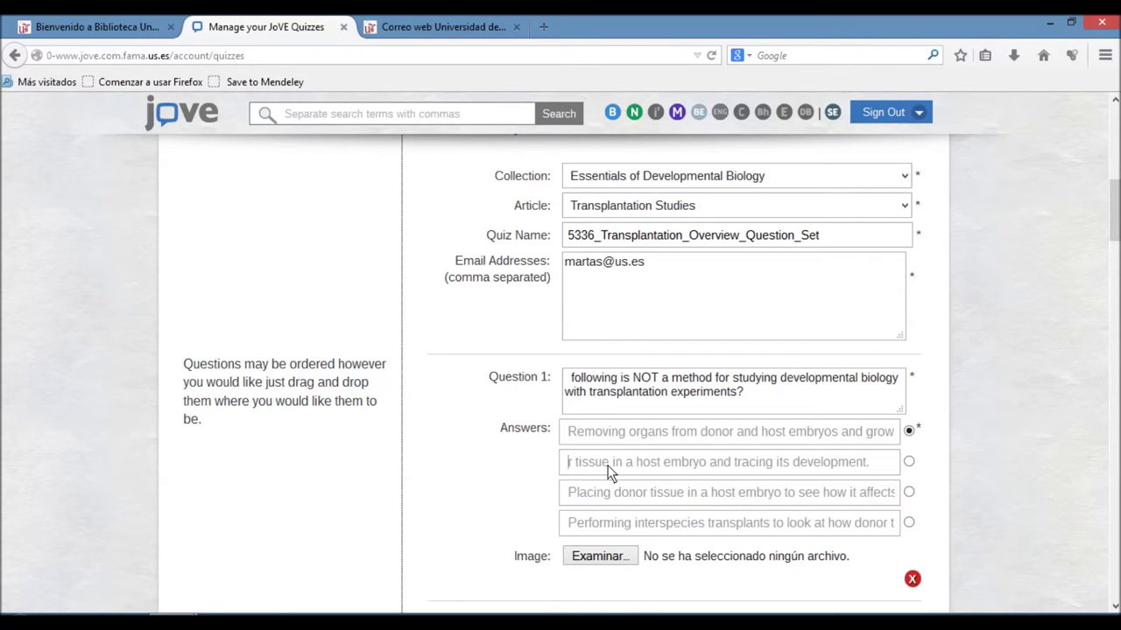
{"action": "scroll", "coordinate": [611, 472], "scroll_direction": "down", "scroll_amount": 4}
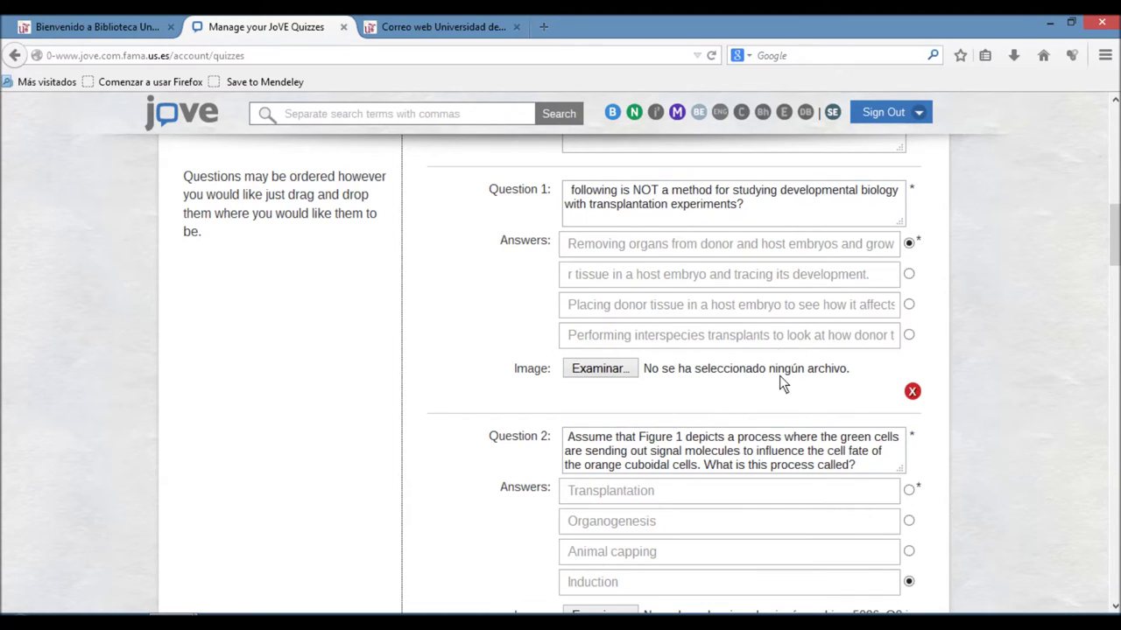
- Delete the original Question 1, leaving nine questions, and bring up the quiz review
{"action": "left_click", "coordinate": [912, 394]}
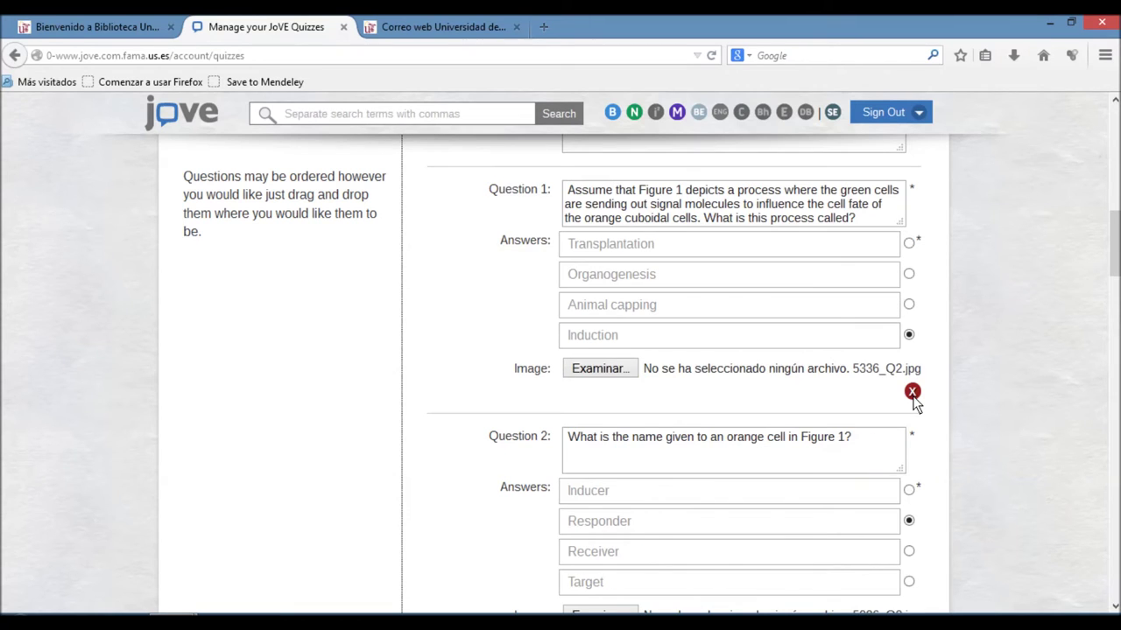
{"action": "scroll", "coordinate": [830, 411], "scroll_direction": "down", "scroll_amount": 3}
{"action": "scroll", "coordinate": [830, 412], "scroll_direction": "down", "scroll_amount": 2}
{"action": "scroll", "coordinate": [830, 411], "scroll_direction": "down", "scroll_amount": 2}
{"action": "scroll", "coordinate": [828, 405], "scroll_direction": "down", "scroll_amount": 2}
{"action": "scroll", "coordinate": [827, 405], "scroll_direction": "down", "scroll_amount": 3}
{"action": "scroll", "coordinate": [827, 404], "scroll_direction": "down", "scroll_amount": 1}
{"action": "scroll", "coordinate": [828, 405], "scroll_direction": "down", "scroll_amount": 4}
{"action": "scroll", "coordinate": [826, 406], "scroll_direction": "down", "scroll_amount": 2}
{"action": "scroll", "coordinate": [826, 405], "scroll_direction": "down", "scroll_amount": 3}
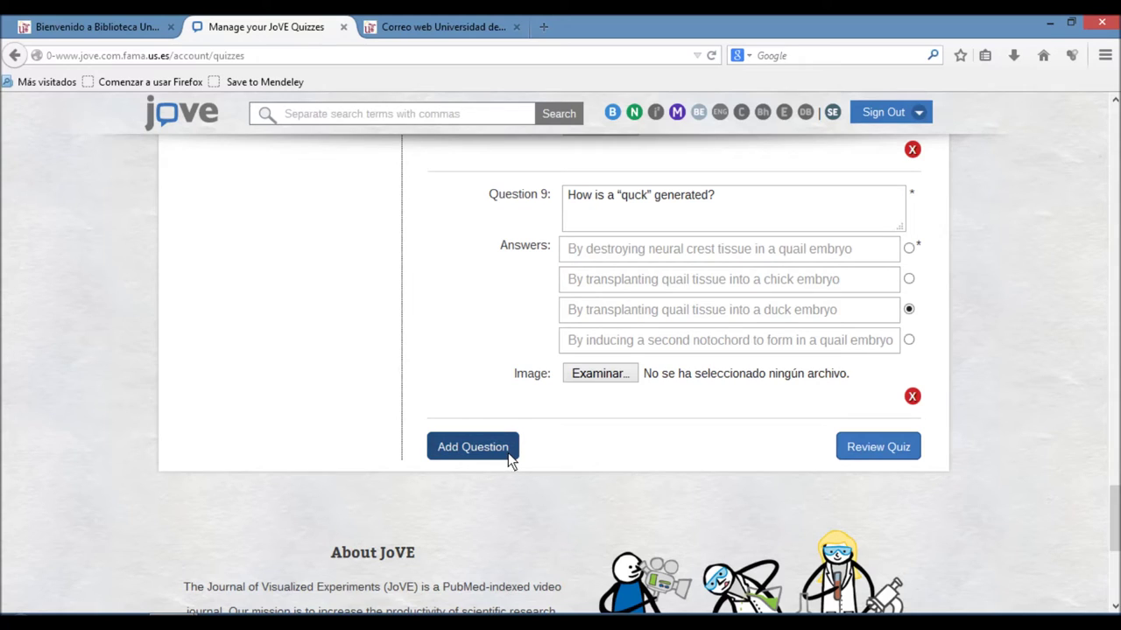
{"action": "left_click", "coordinate": [892, 450]}
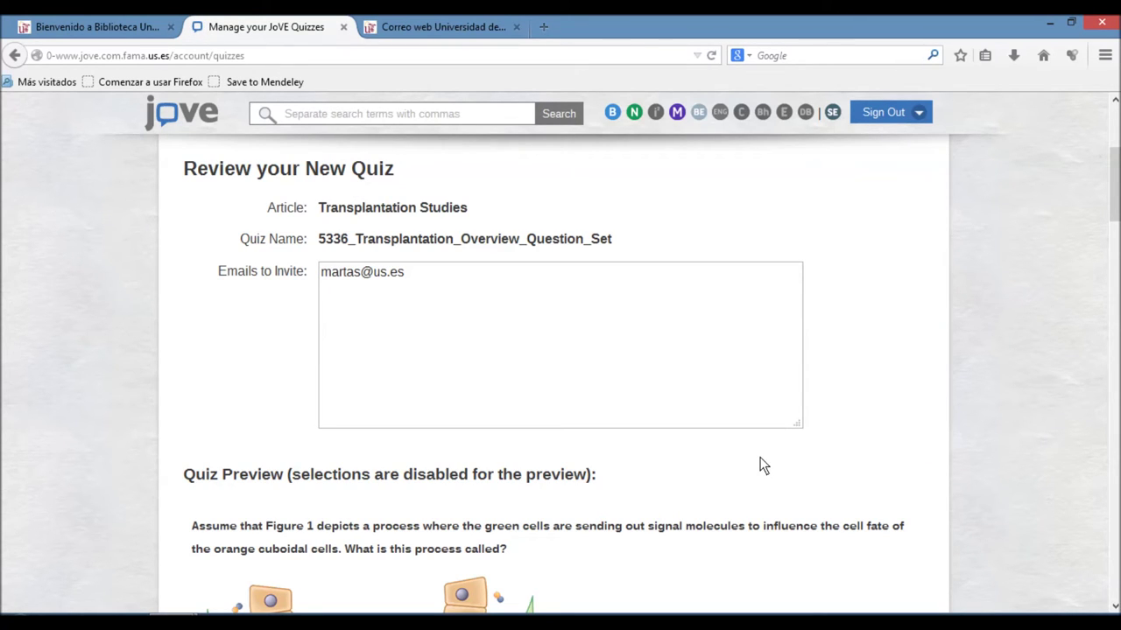
- Look through the Review your New Quiz preview of the questions
{"action": "scroll", "coordinate": [760, 466], "scroll_direction": "down", "scroll_amount": 4}
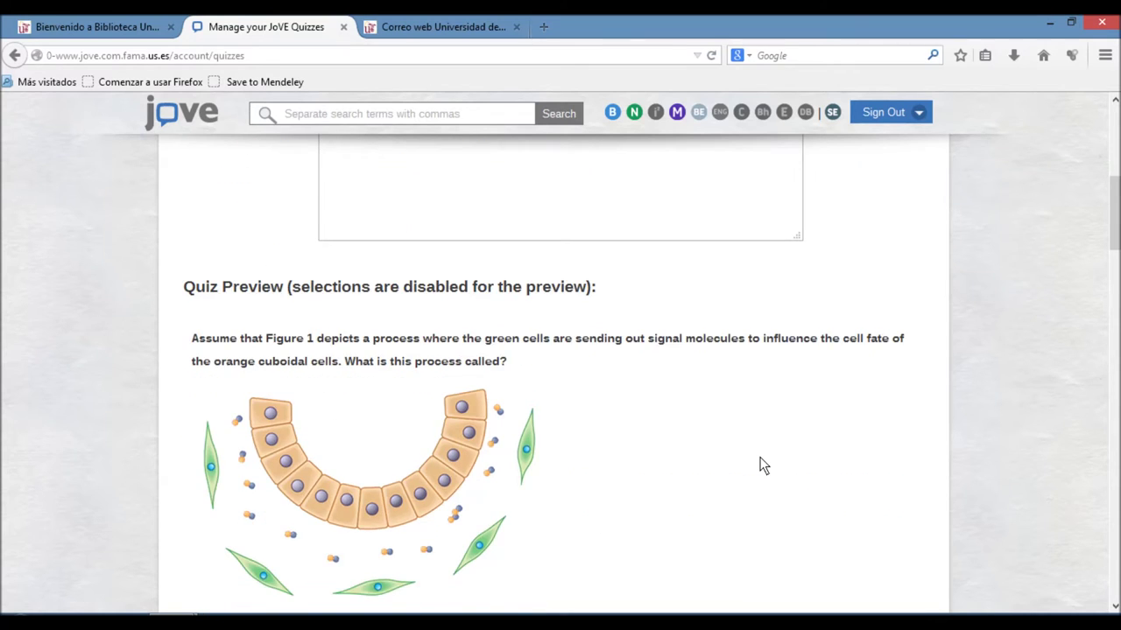
{"action": "scroll", "coordinate": [760, 466], "scroll_direction": "down", "scroll_amount": 4}
{"action": "scroll", "coordinate": [760, 458], "scroll_direction": "down", "scroll_amount": 2}
{"action": "scroll", "coordinate": [760, 458], "scroll_direction": "down", "scroll_amount": 3}
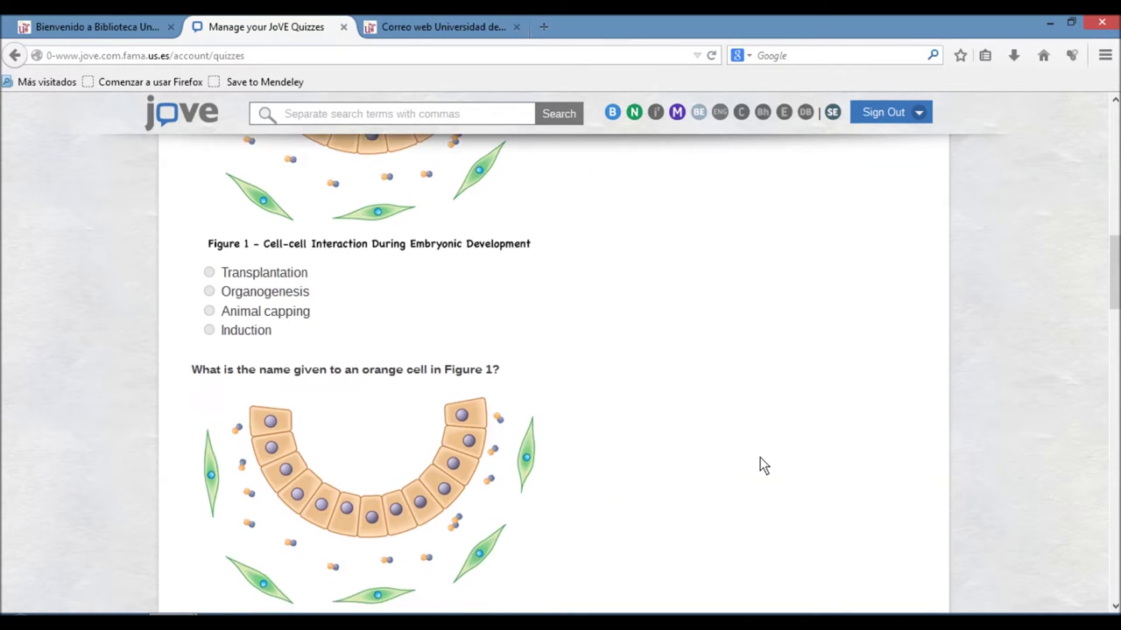
{"action": "scroll", "coordinate": [760, 458], "scroll_direction": "down", "scroll_amount": 3}
{"action": "scroll", "coordinate": [760, 458], "scroll_direction": "down", "scroll_amount": 3}
{"action": "scroll", "coordinate": [762, 465], "scroll_direction": "down", "scroll_amount": 1}
{"action": "scroll", "coordinate": [761, 465], "scroll_direction": "down", "scroll_amount": 3}
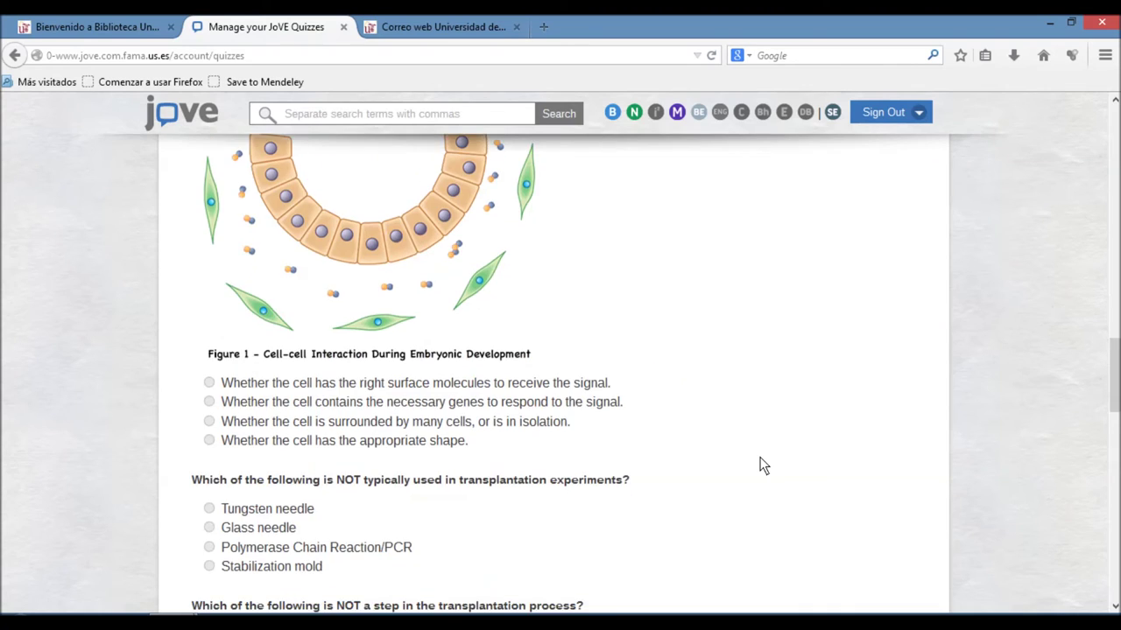
{"action": "scroll", "coordinate": [761, 464], "scroll_direction": "up", "scroll_amount": 5}
{"action": "scroll", "coordinate": [760, 466], "scroll_direction": "up", "scroll_amount": 5}
{"action": "scroll", "coordinate": [760, 466], "scroll_direction": "up", "scroll_amount": 10}
- Create the quiz so invitations are e-mailed, then go to the university webmail inbox
{"action": "scroll", "coordinate": [760, 465], "scroll_direction": "down", "scroll_amount": 1}
{"action": "scroll", "coordinate": [760, 466], "scroll_direction": "down", "scroll_amount": 10}
{"action": "scroll", "coordinate": [752, 459], "scroll_direction": "down", "scroll_amount": 5}
{"action": "scroll", "coordinate": [751, 462], "scroll_direction": "down", "scroll_amount": 10}
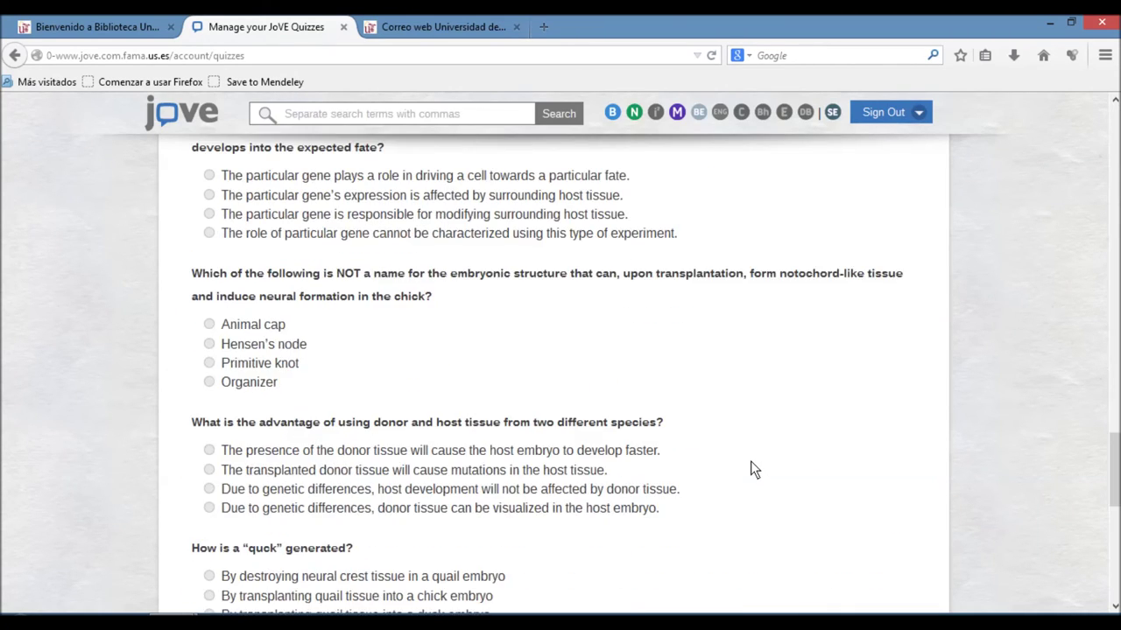
{"action": "scroll", "coordinate": [751, 462], "scroll_direction": "down", "scroll_amount": 5}
{"action": "scroll", "coordinate": [750, 463], "scroll_direction": "down", "scroll_amount": 3}
{"action": "scroll", "coordinate": [751, 470], "scroll_direction": "up", "scroll_amount": 3}
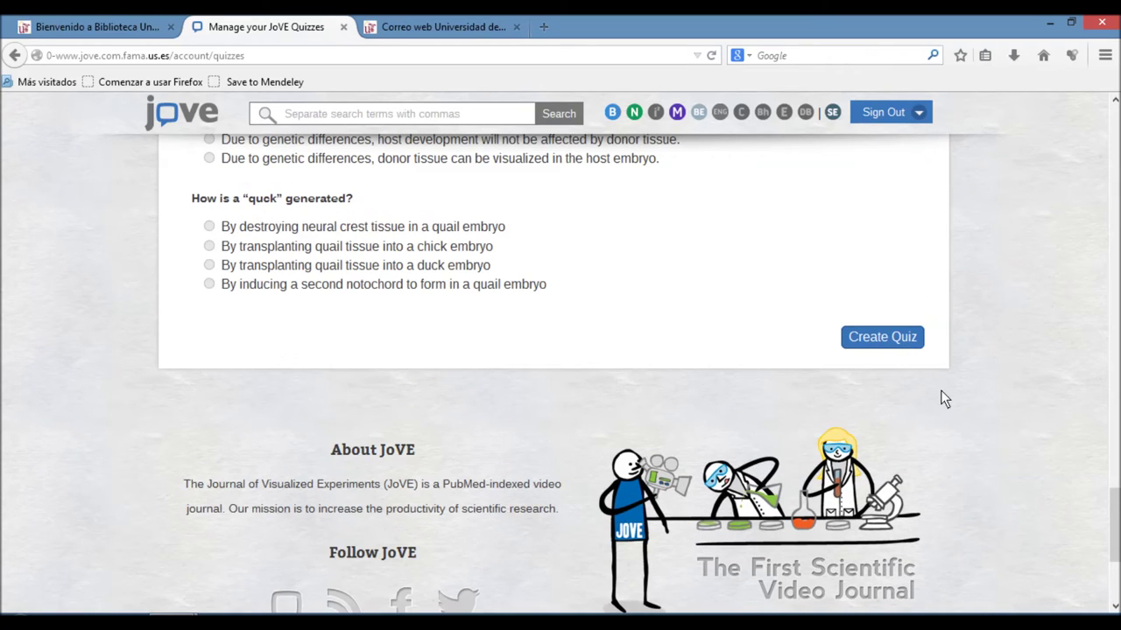
{"action": "left_click", "coordinate": [882, 340]}
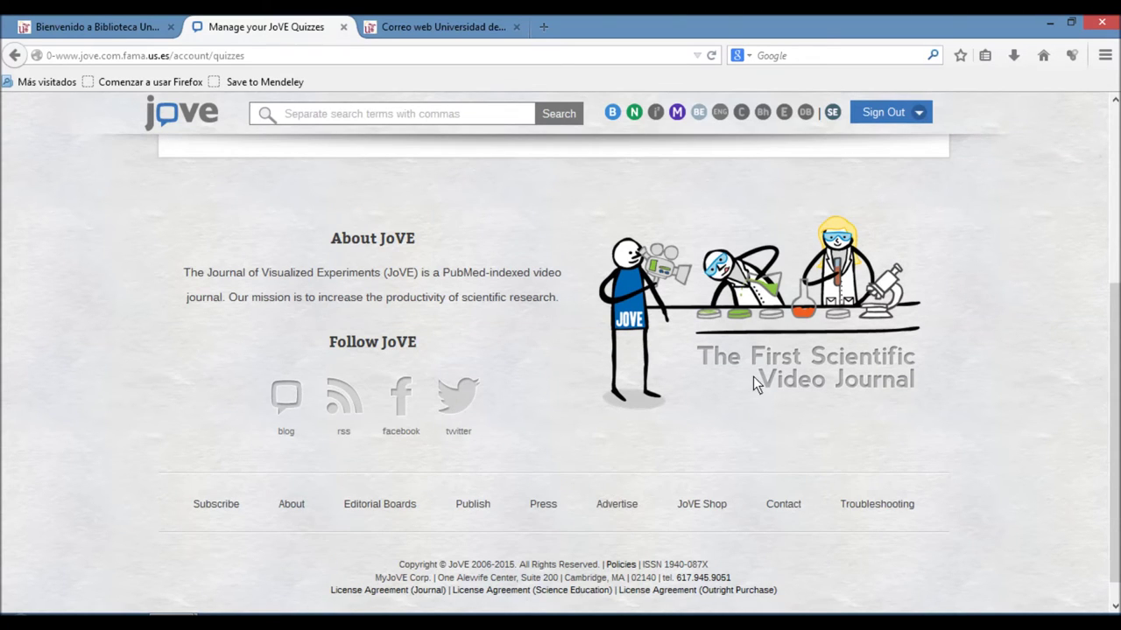
{"action": "scroll", "coordinate": [745, 387], "scroll_direction": "up", "scroll_amount": 5}
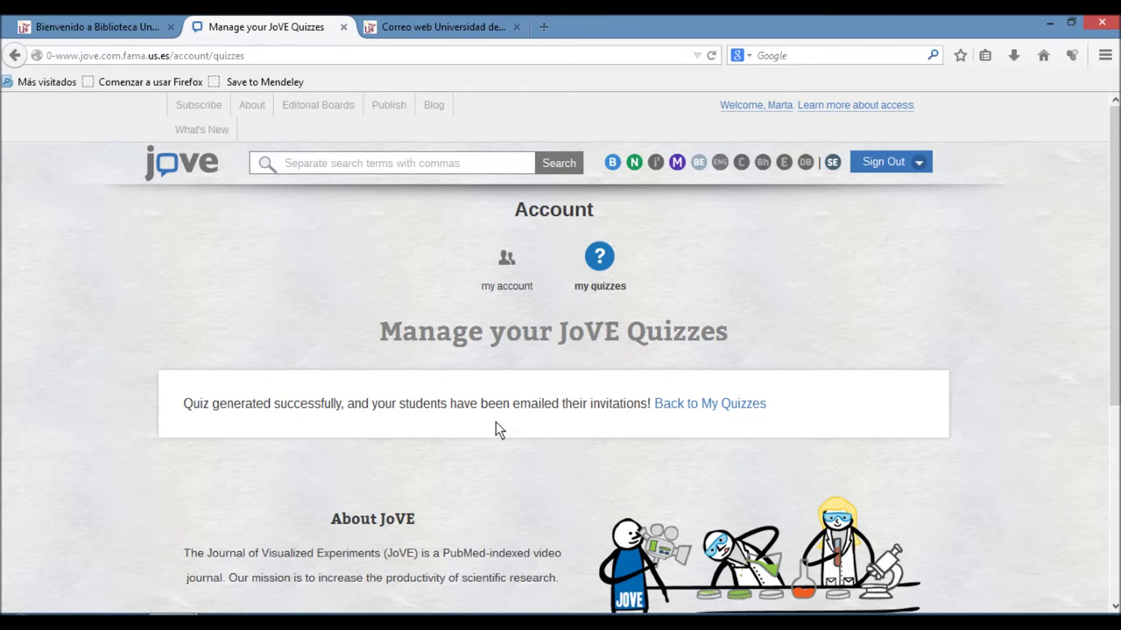
{"action": "left_click", "coordinate": [467, 27]}
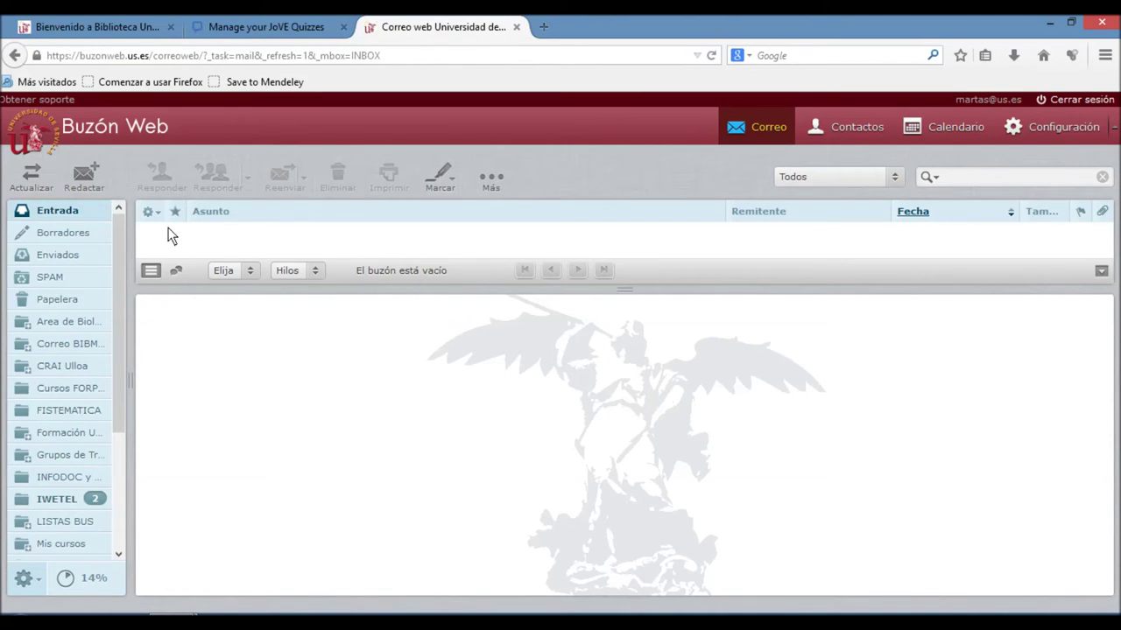
- Open the 'You have a JoVE Quiz ready to take!' e-mail and follow its link to the quiz video
{"action": "left_click", "coordinate": [29, 180]}
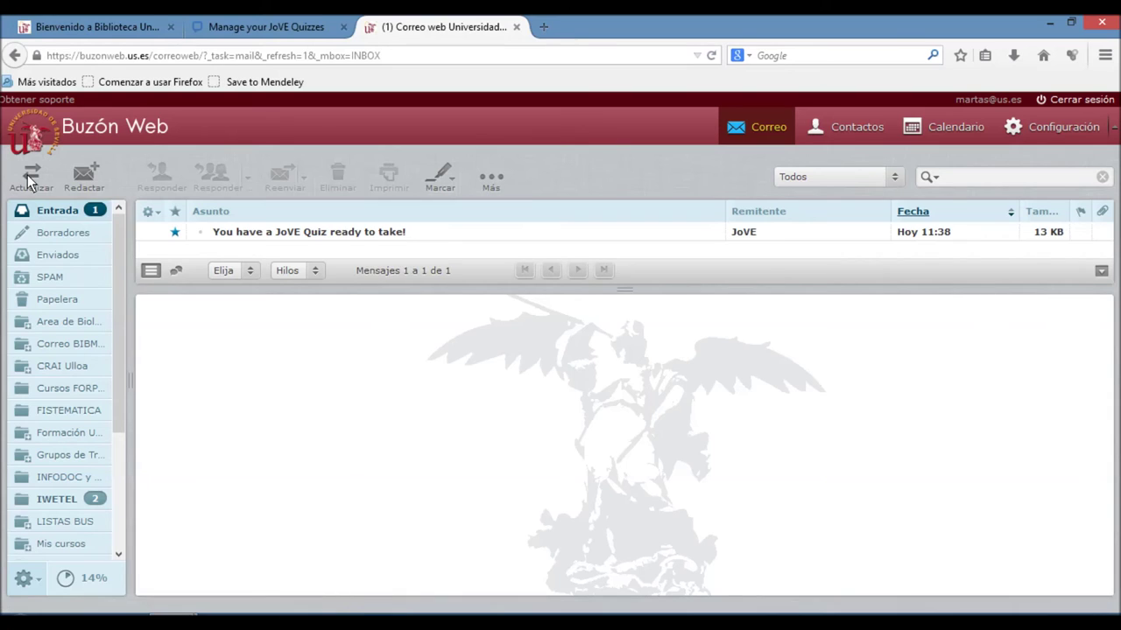
{"action": "left_click", "coordinate": [379, 234]}
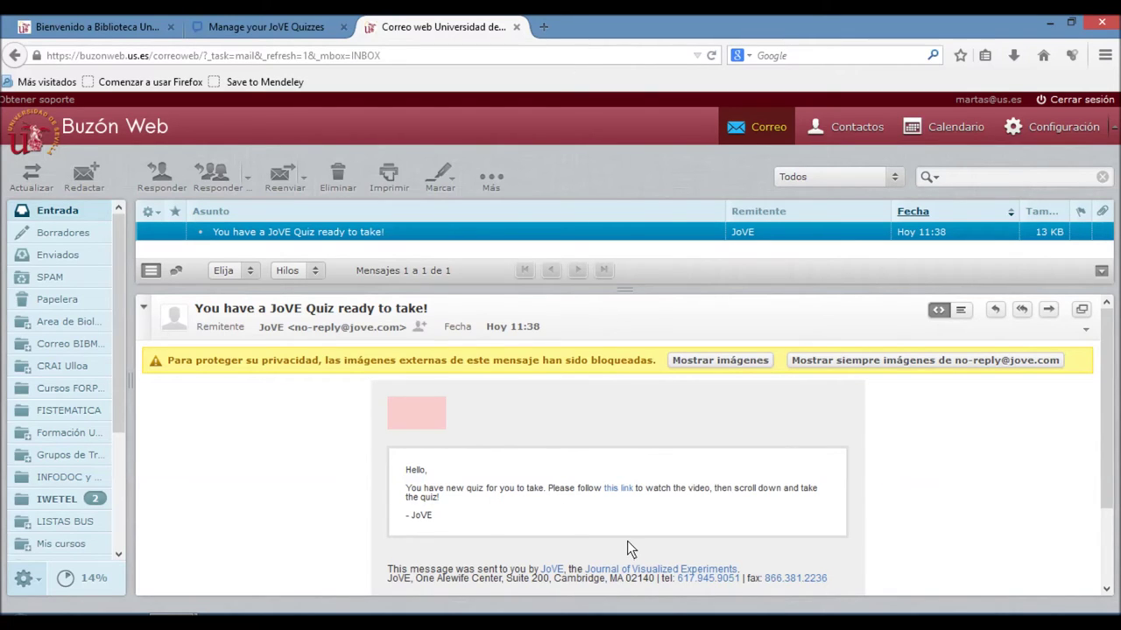
{"action": "left_click", "coordinate": [618, 492]}
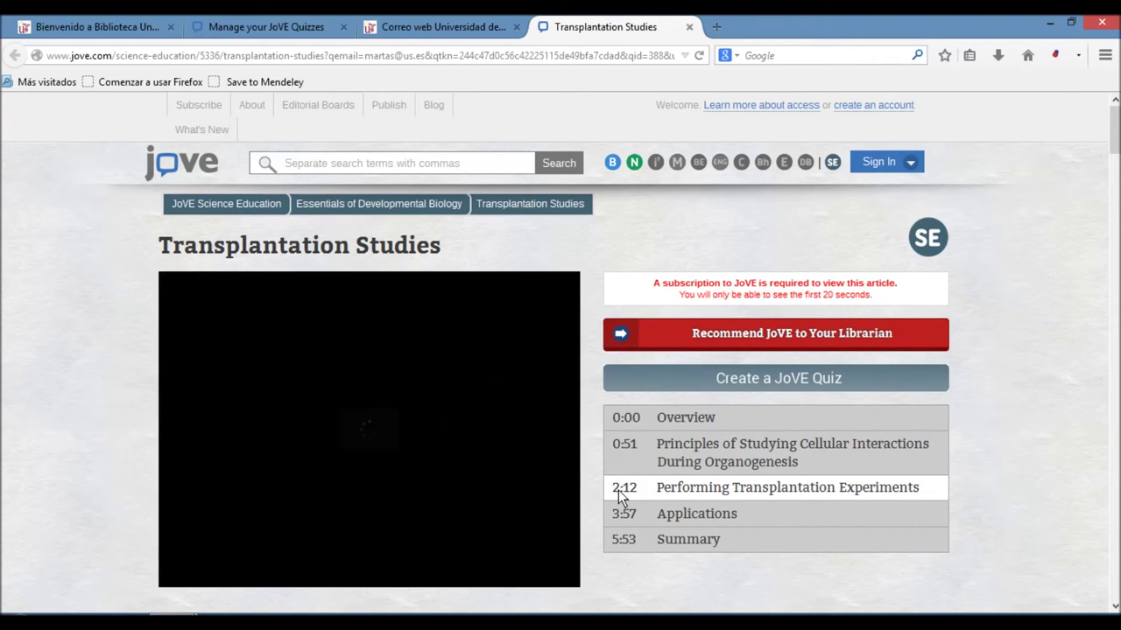
- Scroll down the Transplantation Studies page to the 5336_Transplantation_Overview_Question_Set quiz
{"action": "scroll", "coordinate": [618, 497], "scroll_direction": "down", "scroll_amount": 3}
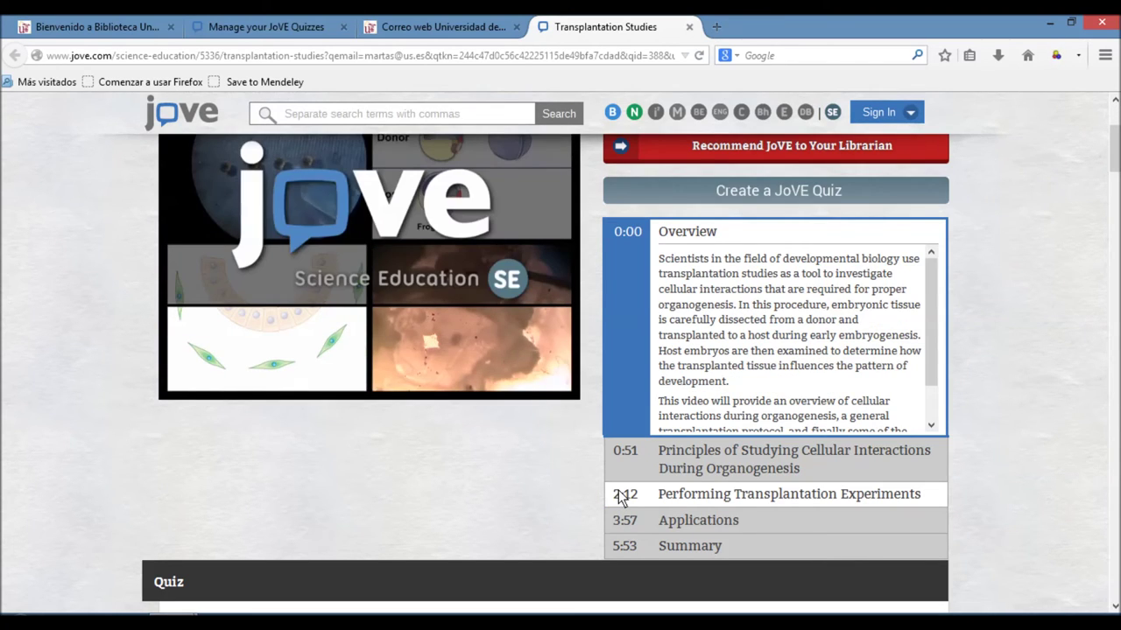
{"action": "scroll", "coordinate": [620, 498], "scroll_direction": "down", "scroll_amount": 5}
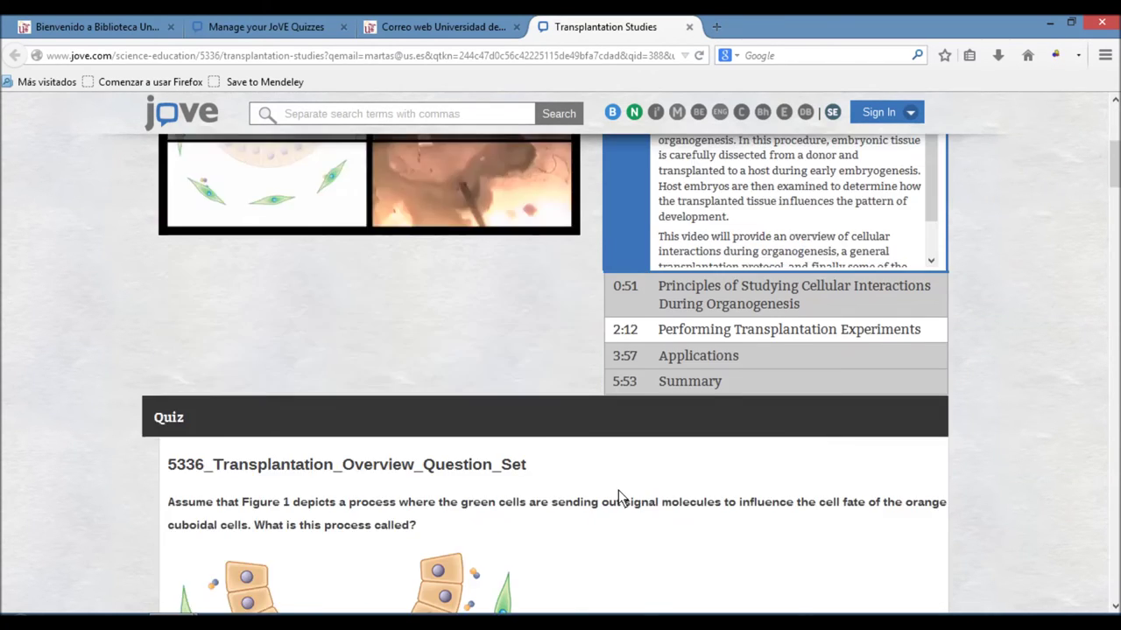
{"action": "scroll", "coordinate": [618, 498], "scroll_direction": "down", "scroll_amount": 3}
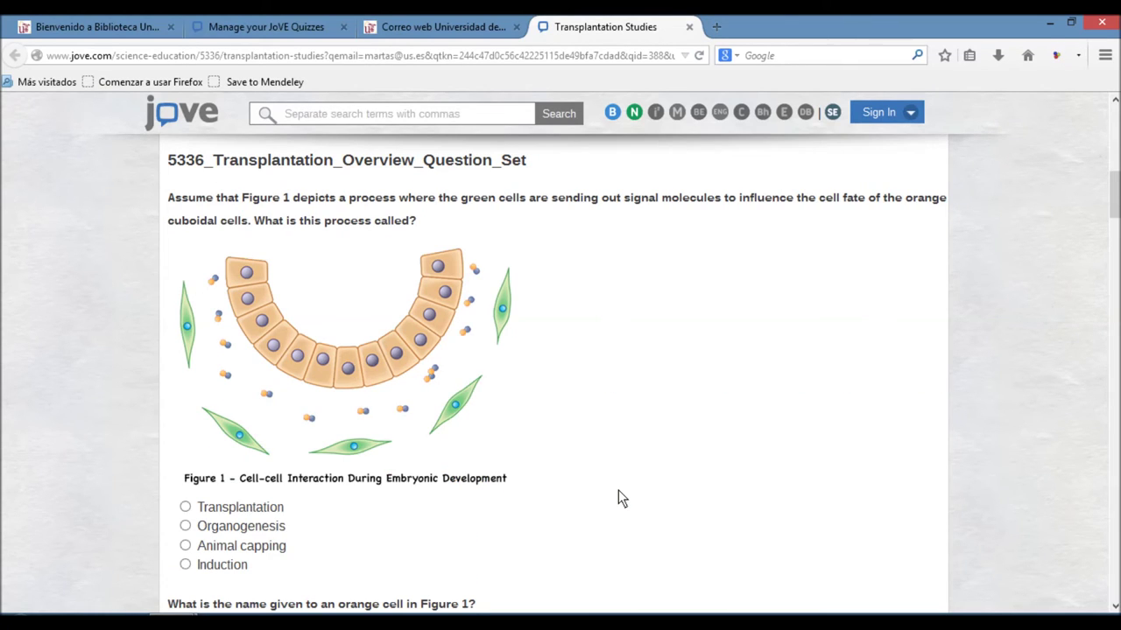
{"action": "scroll", "coordinate": [618, 498], "scroll_direction": "up", "scroll_amount": 5}
{"action": "scroll", "coordinate": [618, 498], "scroll_direction": "up", "scroll_amount": 4}
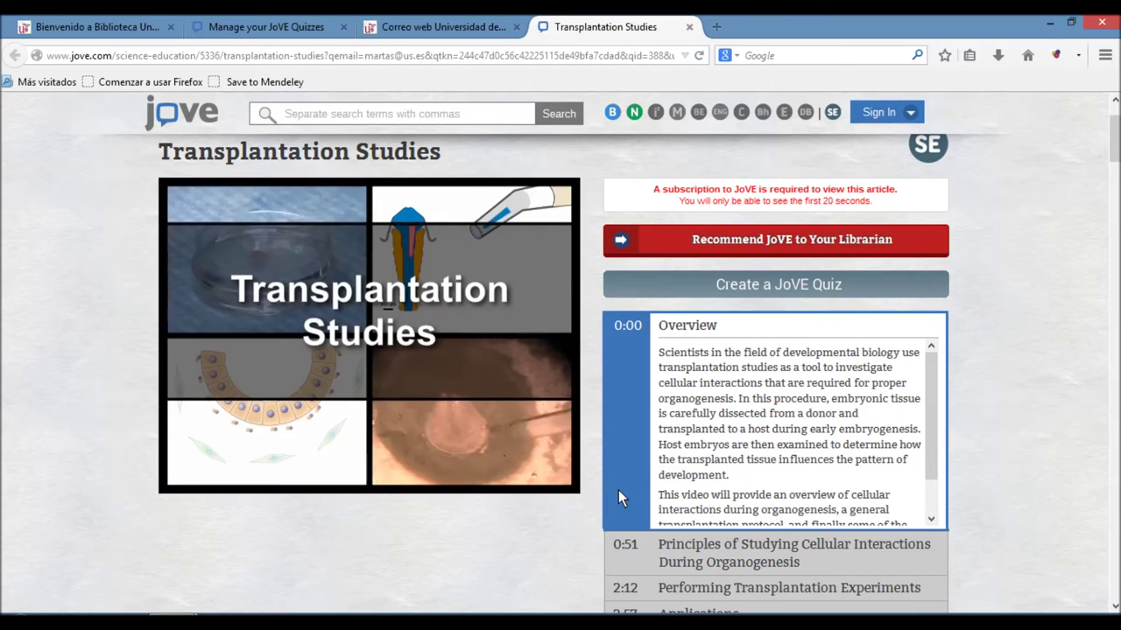
{"action": "scroll", "coordinate": [618, 496], "scroll_direction": "down", "scroll_amount": 3}
{"action": "scroll", "coordinate": [618, 495], "scroll_direction": "down", "scroll_amount": 4}
{"action": "scroll", "coordinate": [618, 498], "scroll_direction": "down", "scroll_amount": 3}
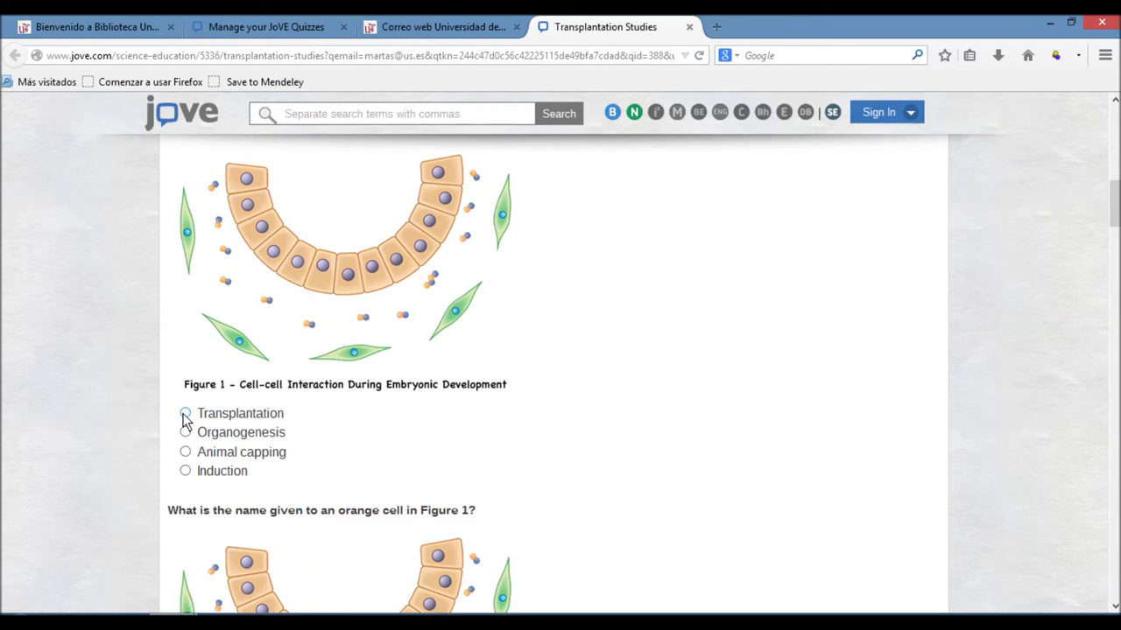
{"action": "scroll", "coordinate": [208, 450], "scroll_direction": "down", "scroll_amount": 3}
{"action": "scroll", "coordinate": [205, 465], "scroll_direction": "down", "scroll_amount": 4}
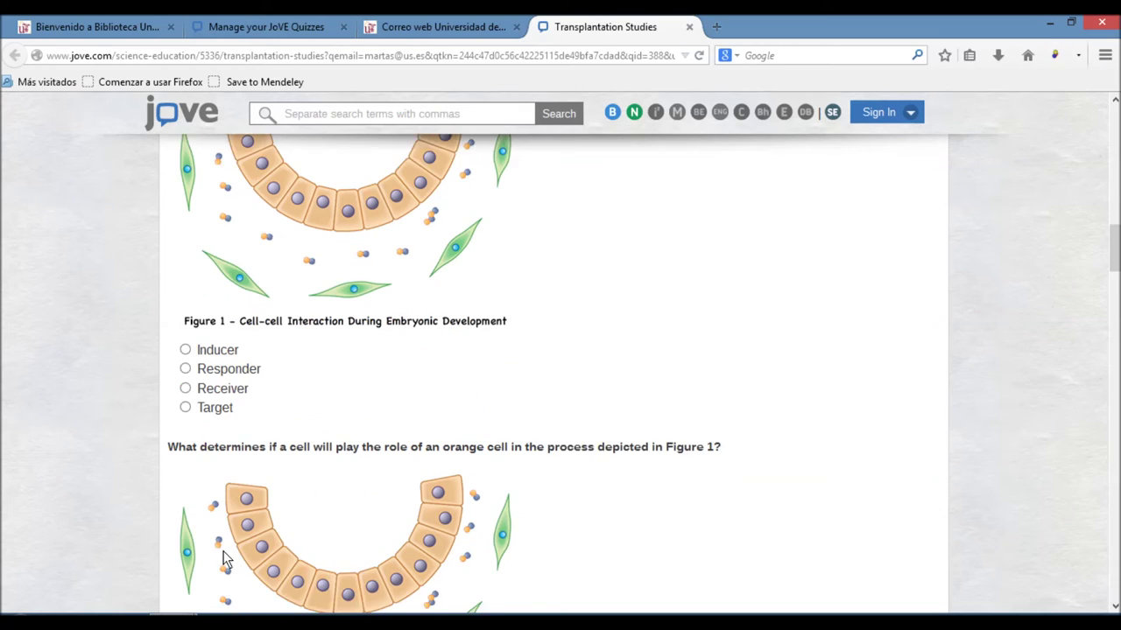
- Answer the next questions with Target, the necessary-genes option, and Stabilization mold
{"action": "left_click", "coordinate": [184, 385]}
{"action": "scroll", "coordinate": [188, 434], "scroll_direction": "down", "scroll_amount": 4}
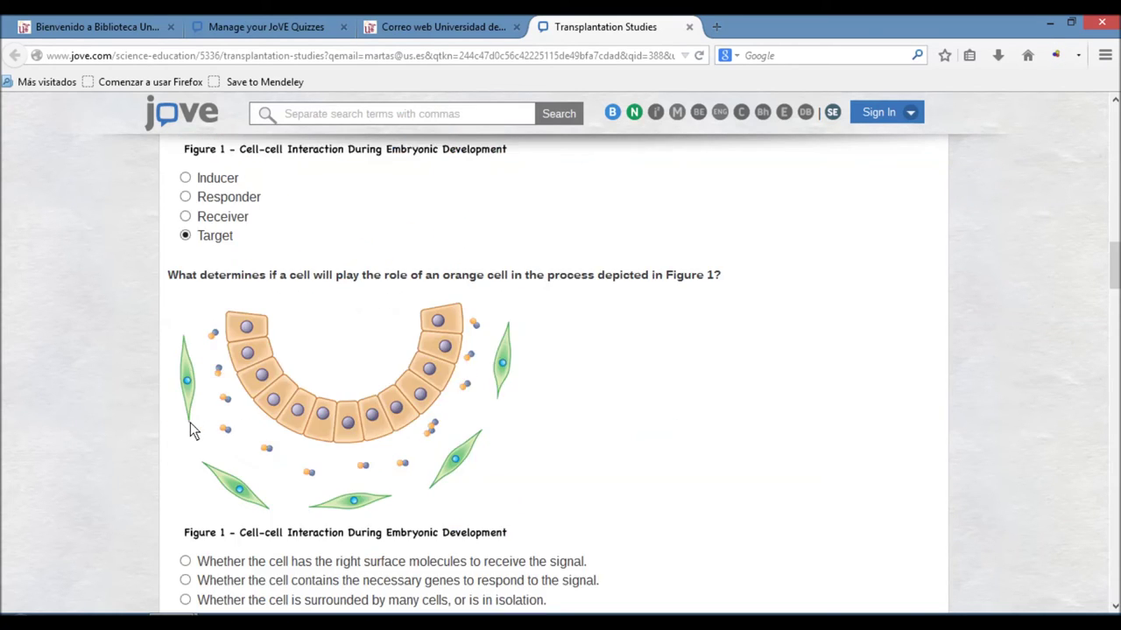
{"action": "left_click", "coordinate": [186, 449]}
{"action": "scroll", "coordinate": [186, 450], "scroll_direction": "down", "scroll_amount": 4}
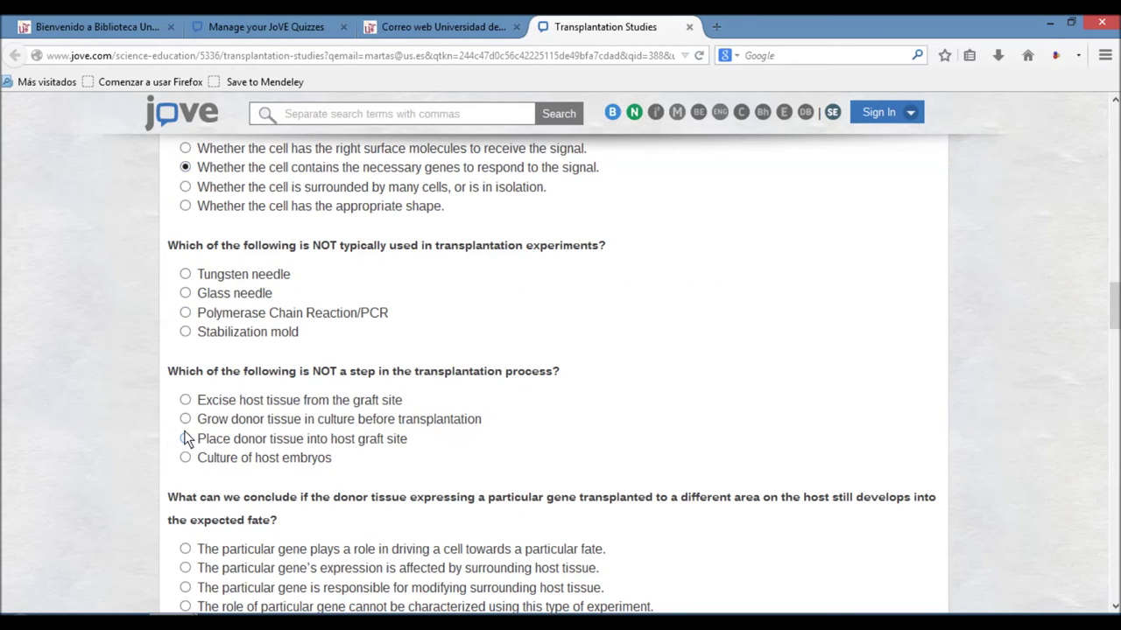
{"action": "left_click", "coordinate": [185, 331]}
- Answer Organizer, donor tissue can be visualized, and destroying neural crest, then submit the quiz
{"action": "scroll", "coordinate": [186, 422], "scroll_direction": "down", "scroll_amount": 3}
{"action": "scroll", "coordinate": [187, 421], "scroll_direction": "down", "scroll_amount": 3}
{"action": "left_click", "coordinate": [186, 380]}
{"action": "scroll", "coordinate": [188, 396], "scroll_direction": "down", "scroll_amount": 1}
{"action": "scroll", "coordinate": [192, 376], "scroll_direction": "down", "scroll_amount": 3}
{"action": "left_click", "coordinate": [186, 320]}
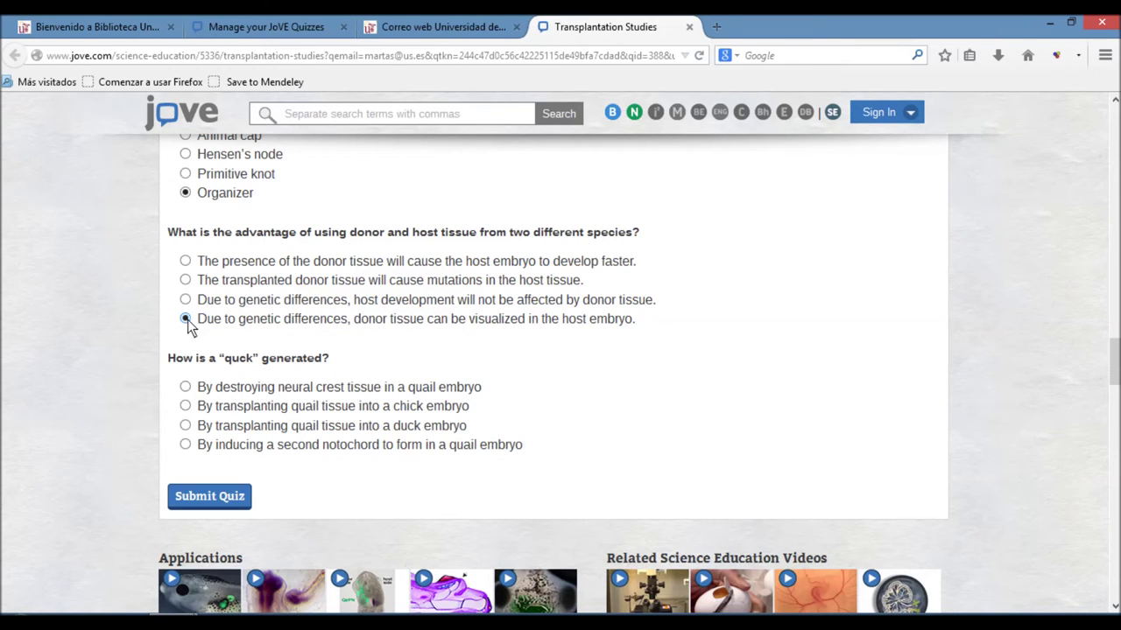
{"action": "left_click", "coordinate": [186, 387]}
{"action": "left_click", "coordinate": [216, 501]}
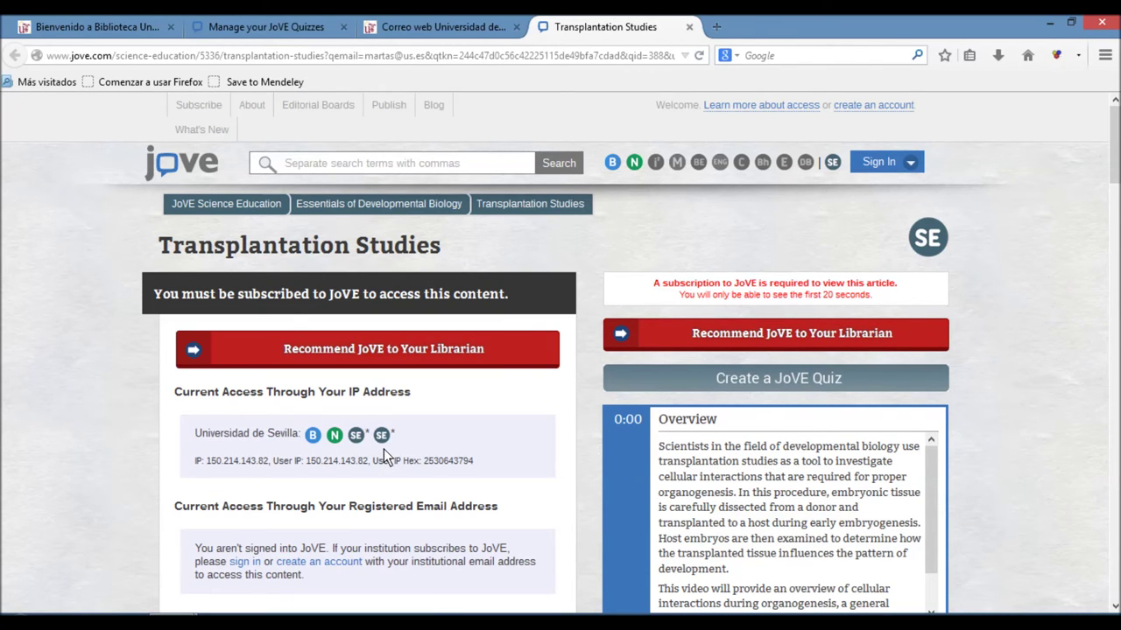
- Return to the quiz management tab, list my quizzes, and open the Transplantation quiz results
{"action": "left_click", "coordinate": [458, 29]}
{"action": "left_click", "coordinate": [303, 27]}
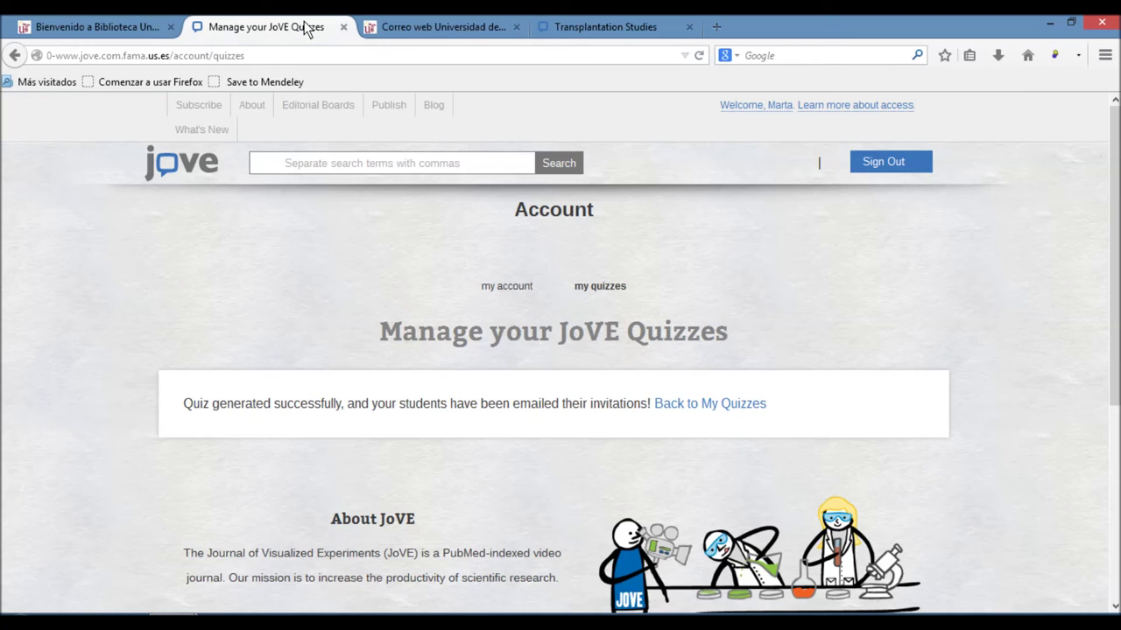
{"action": "left_click", "coordinate": [596, 261]}
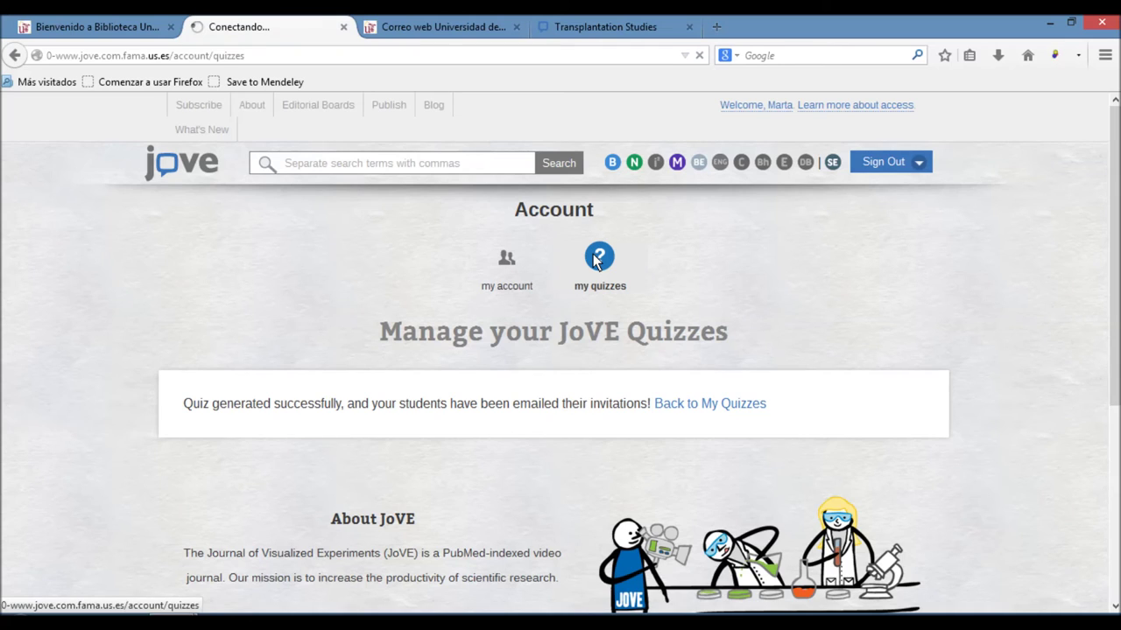
{"action": "scroll", "coordinate": [593, 254], "scroll_direction": "down", "scroll_amount": 1}
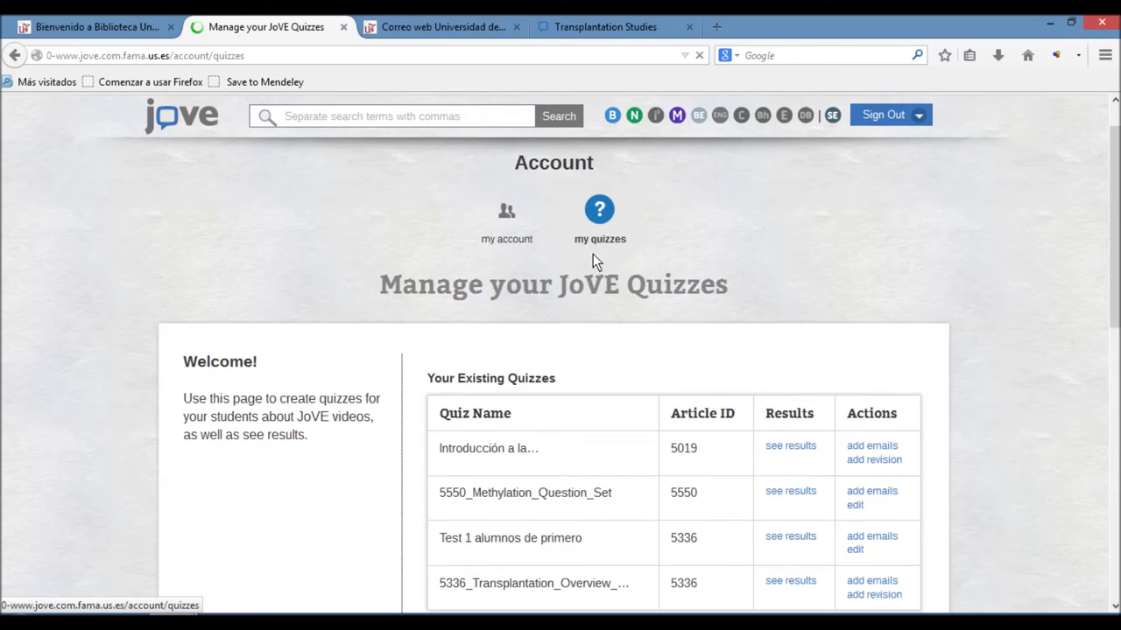
{"action": "scroll", "coordinate": [593, 261], "scroll_direction": "down", "scroll_amount": 3}
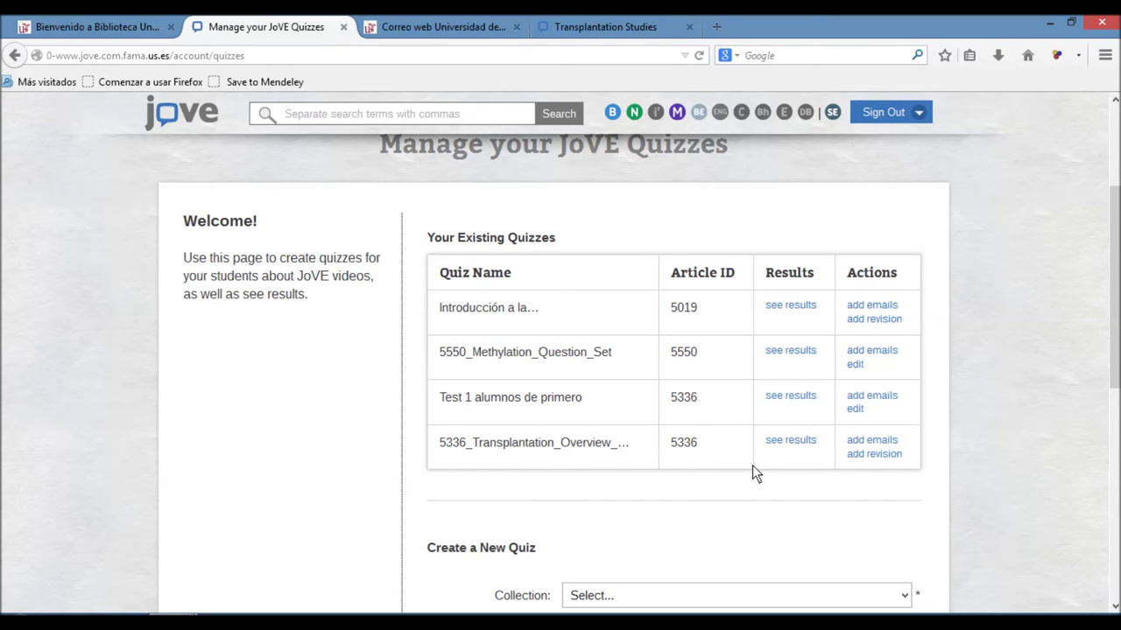
{"action": "left_click", "coordinate": [791, 440]}
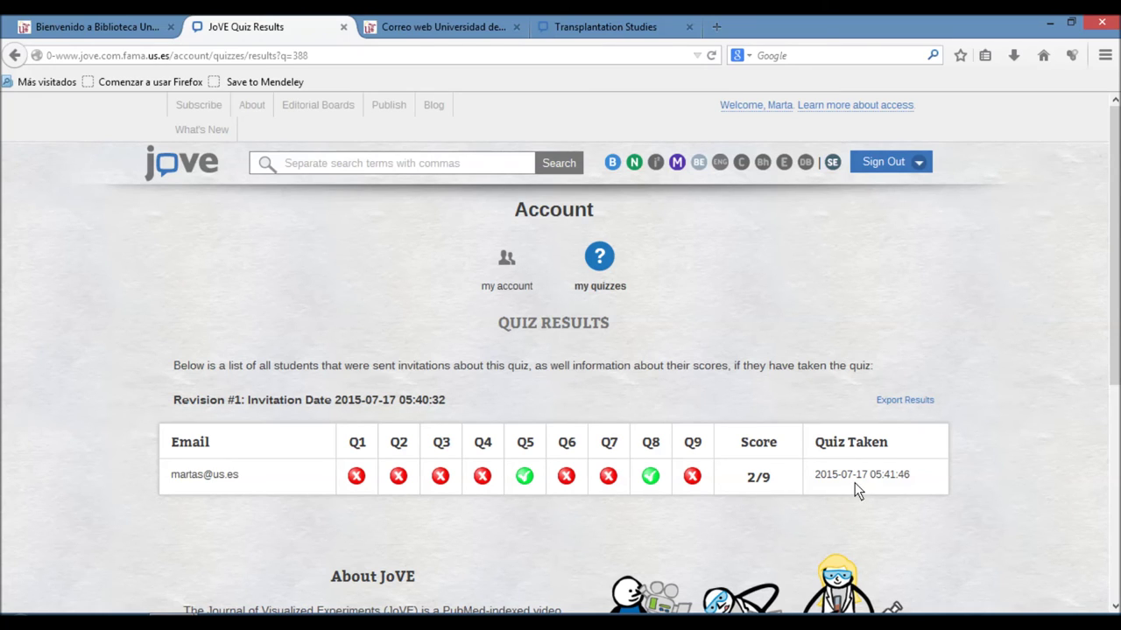
- Export the 2/9 results as quiz_388_results.csv, cancel the download, and return to my quizzes
{"action": "left_click", "coordinate": [916, 402]}
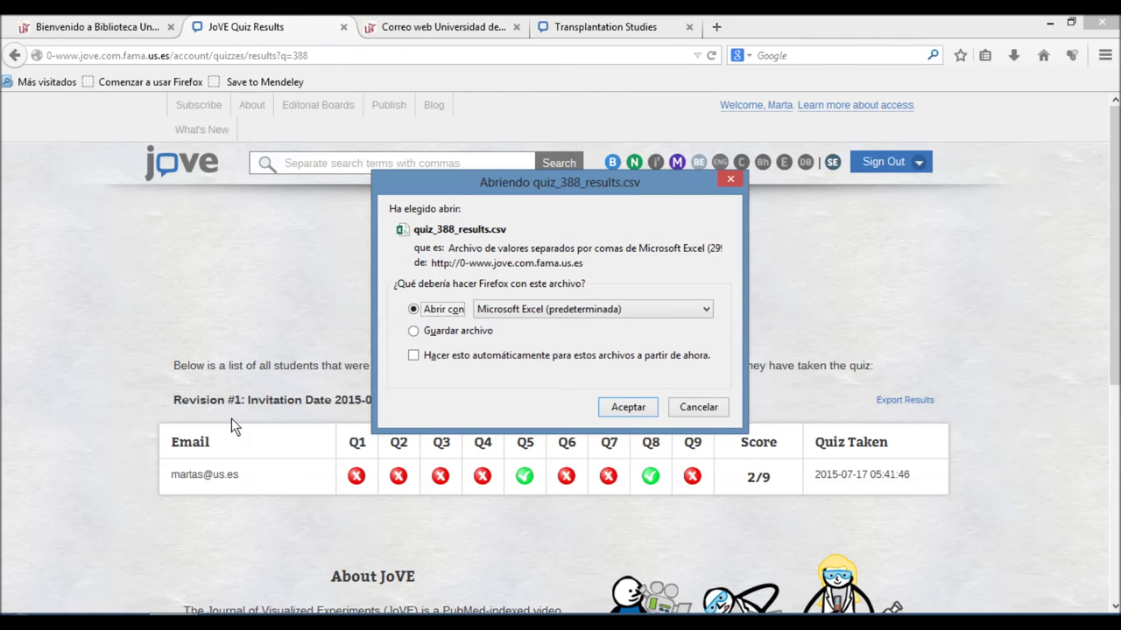
{"action": "left_click", "coordinate": [706, 415]}
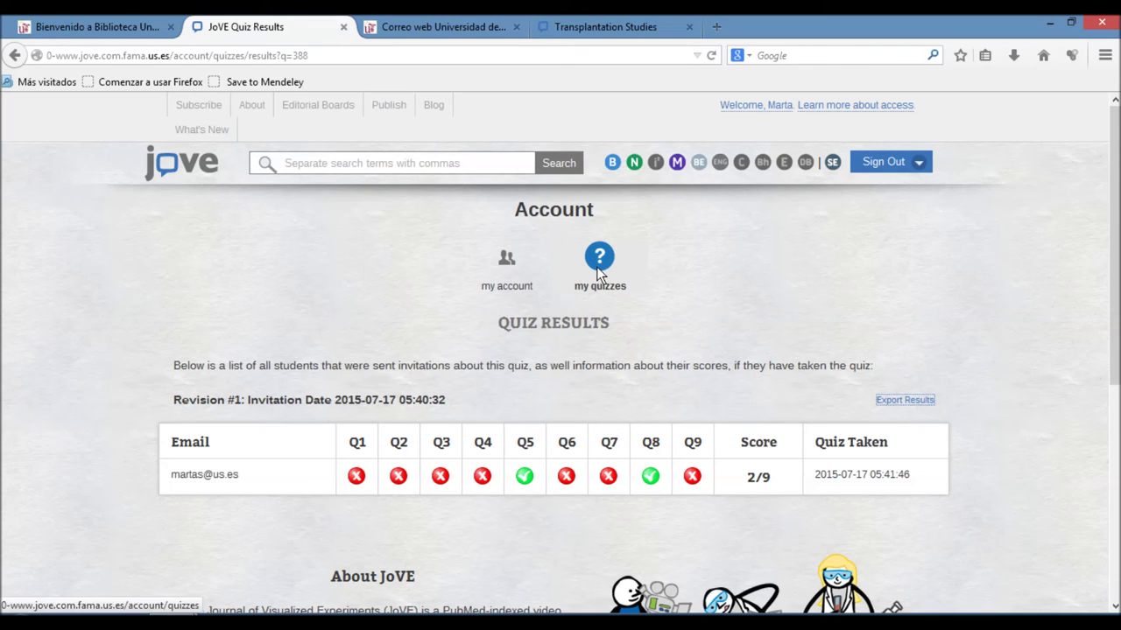
{"action": "left_click", "coordinate": [599, 274]}
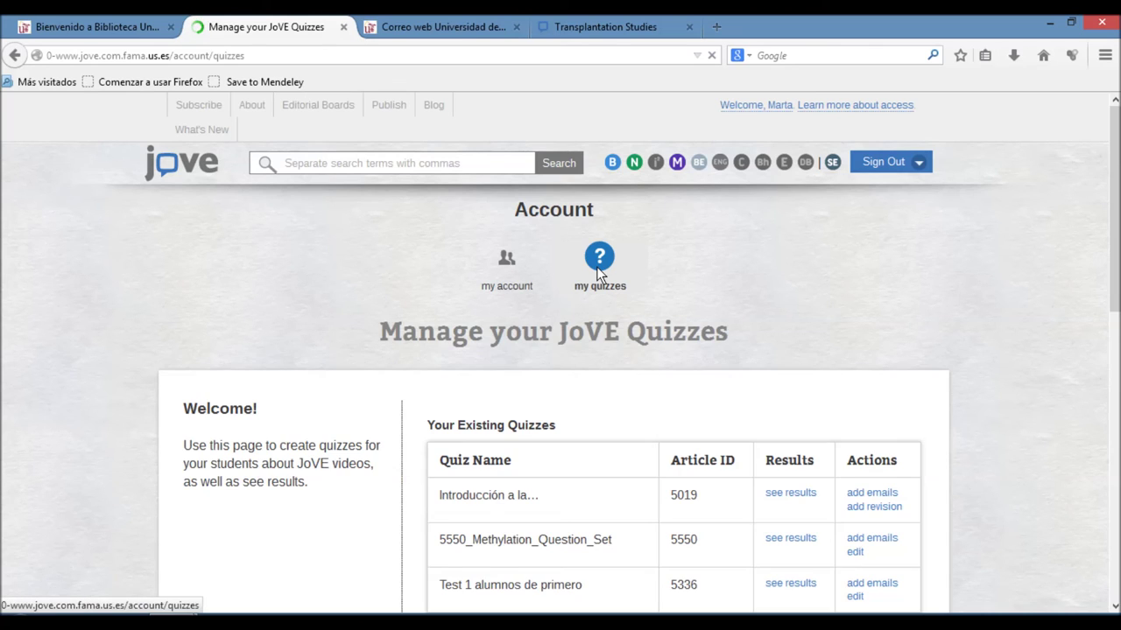
- Open Send Additional Invitations for quiz 388, click into New Emails to Invite, then return to the account page
{"action": "scroll", "coordinate": [726, 320], "scroll_direction": "down", "scroll_amount": 3}
{"action": "scroll", "coordinate": [725, 320], "scroll_direction": "down", "scroll_amount": 2}
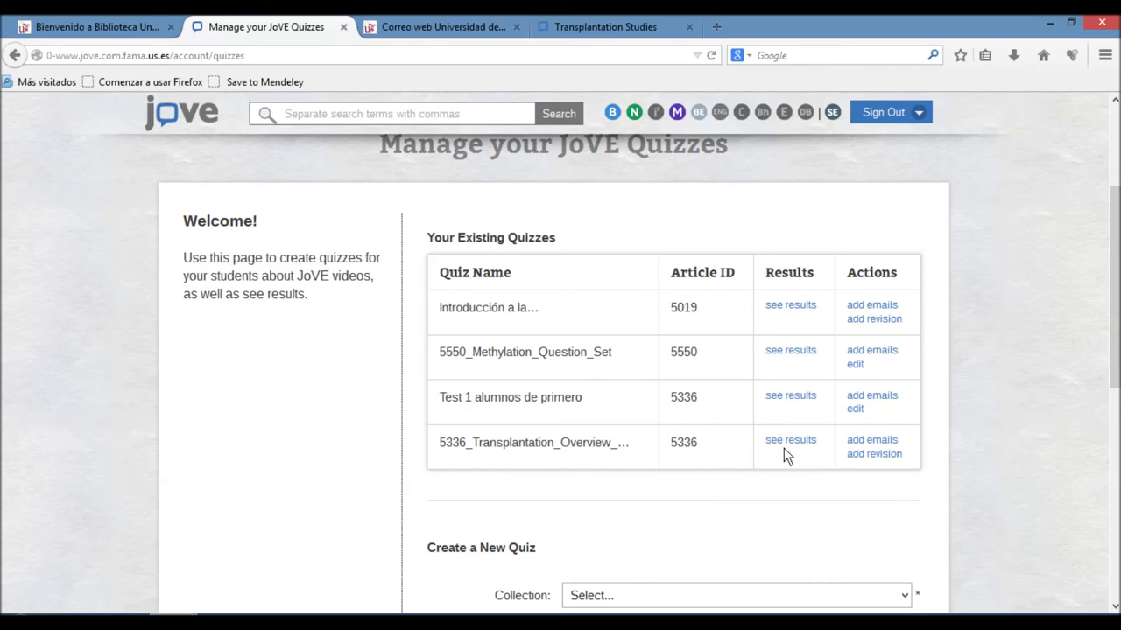
{"action": "left_click", "coordinate": [884, 449]}
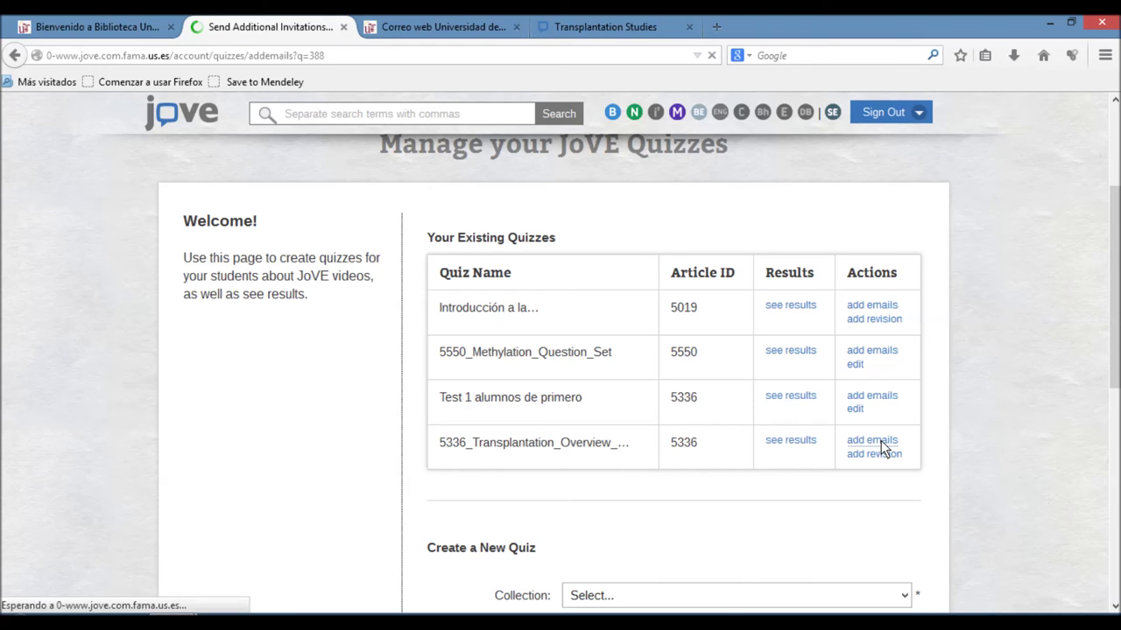
{"action": "scroll", "coordinate": [840, 446], "scroll_direction": "down", "scroll_amount": 3}
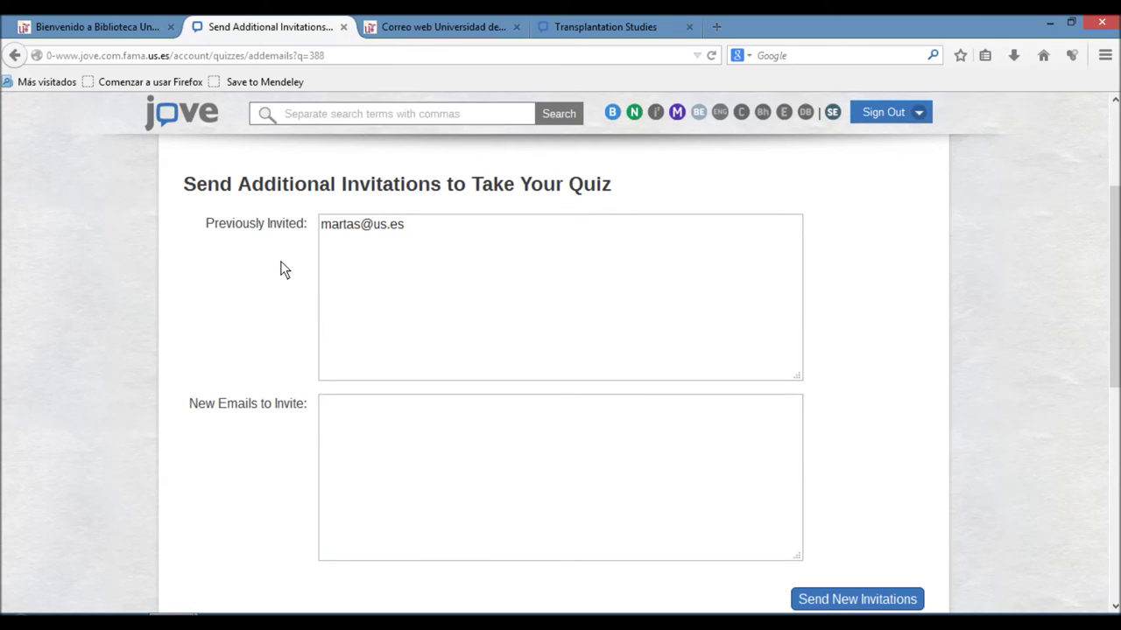
{"action": "left_click", "coordinate": [354, 411]}
{"action": "scroll", "coordinate": [355, 412], "scroll_direction": "down", "scroll_amount": 2}
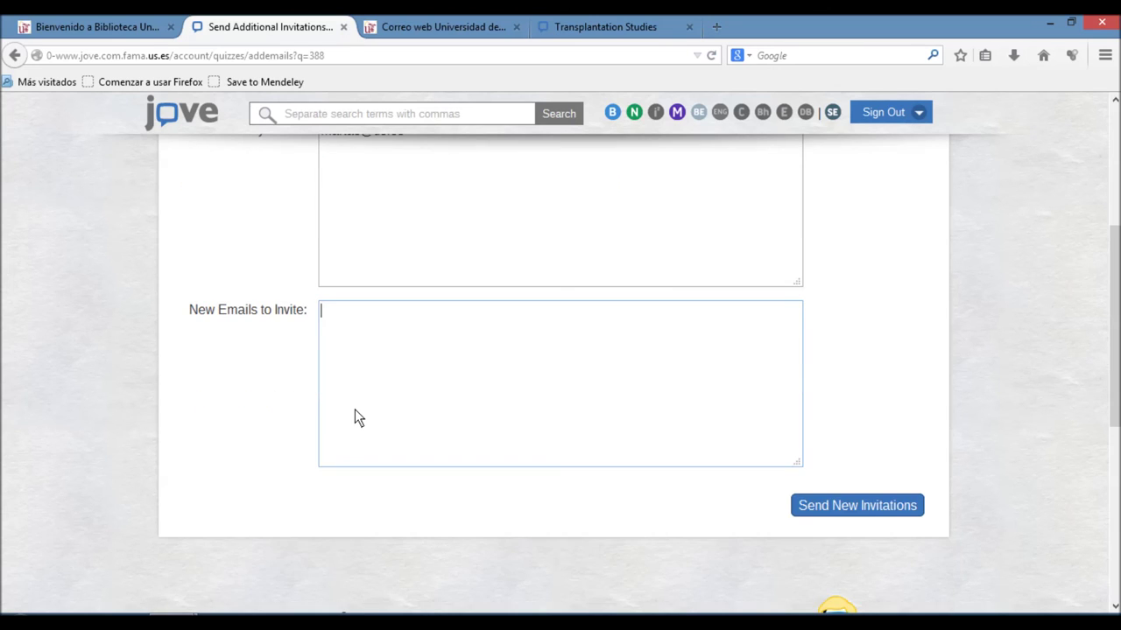
{"action": "left_click", "coordinate": [871, 509]}
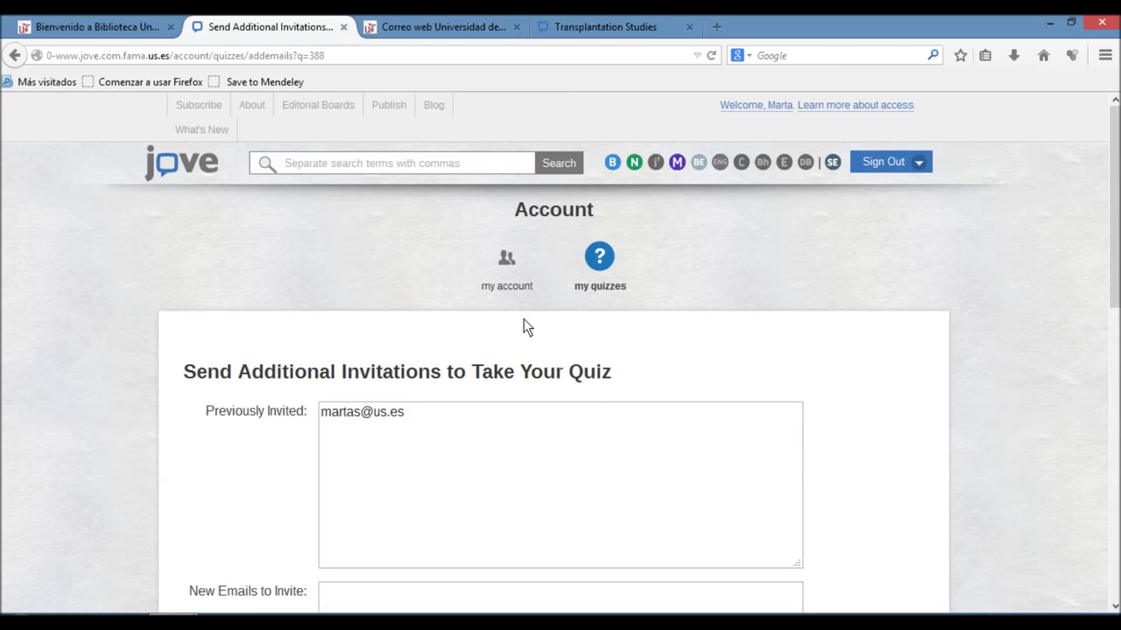
{"action": "left_click", "coordinate": [506, 280]}
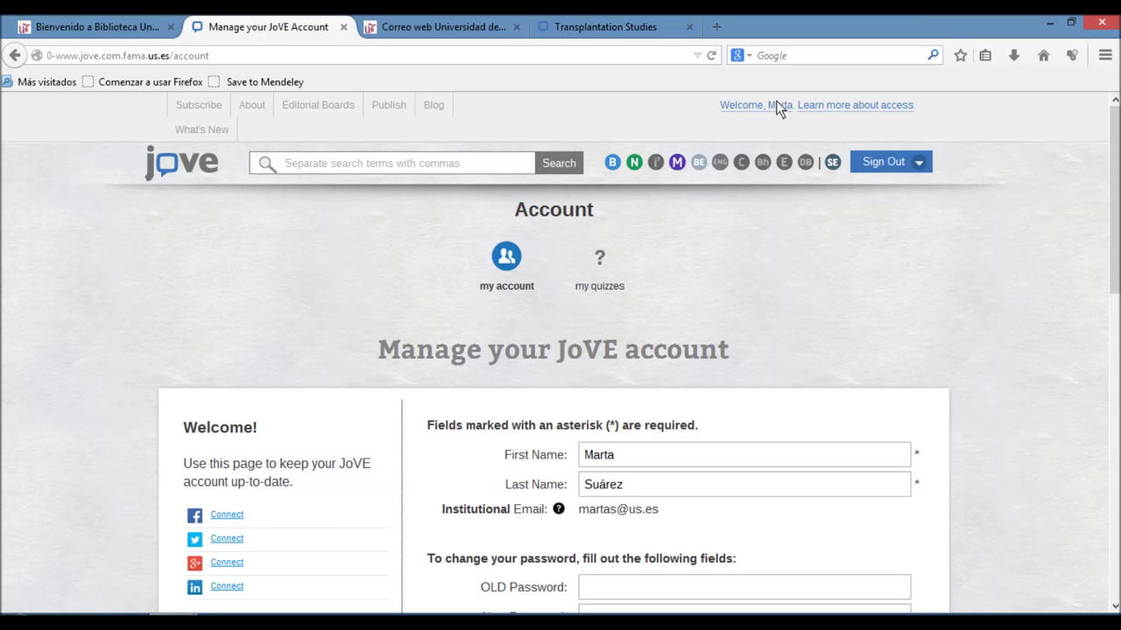
- Leave the Manage your JoVE account page and return to the JoVE home page via the logo
{"action": "left_click", "coordinate": [187, 162]}
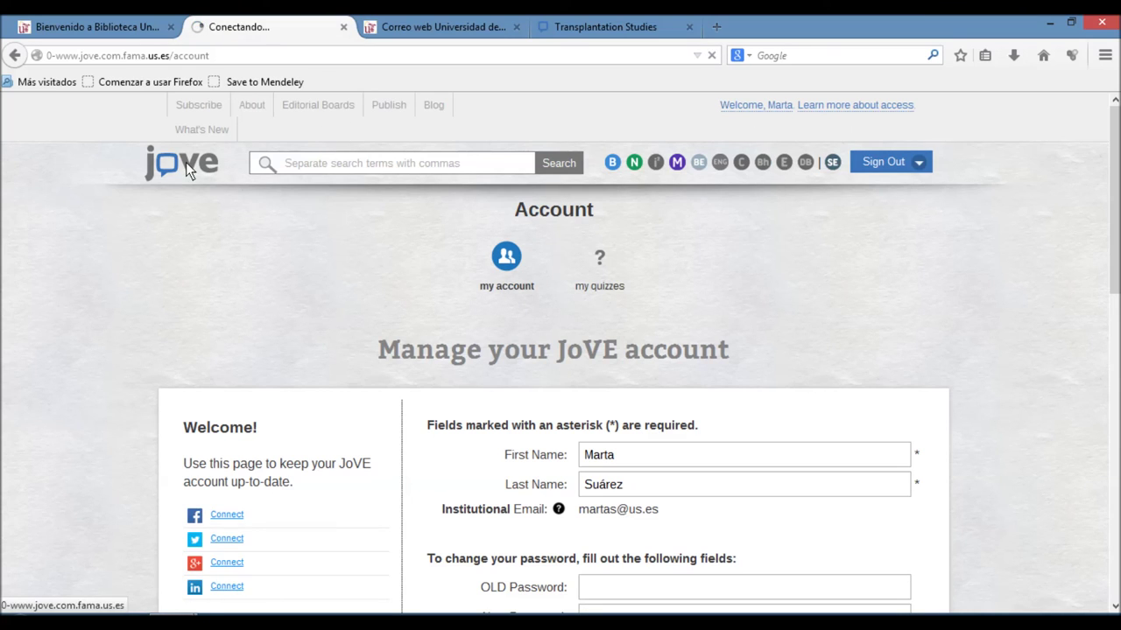